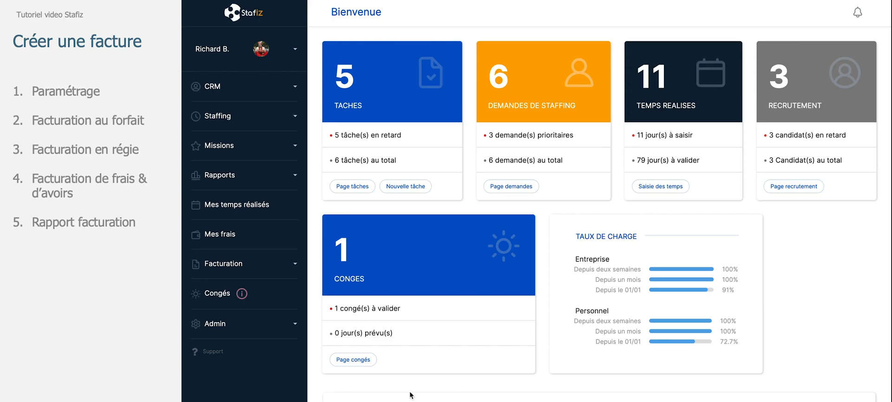
Open the Airbnb – Parcours client mission report from mission tracking and start editing the mission
left_click(240, 157)
left_click(242, 168)
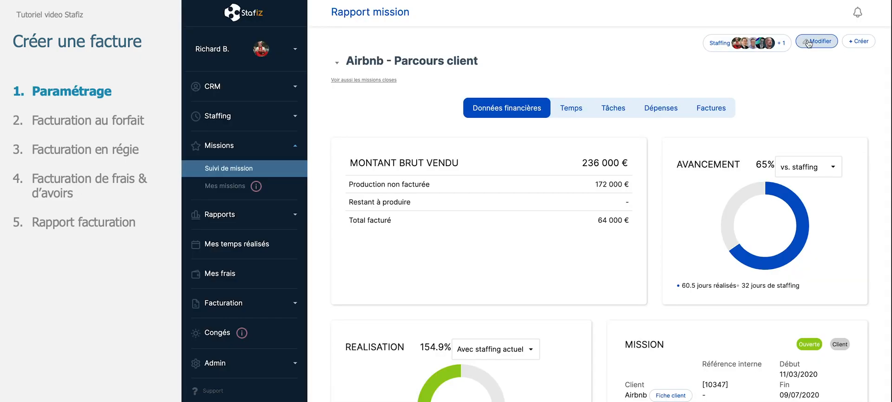
left_click(809, 42)
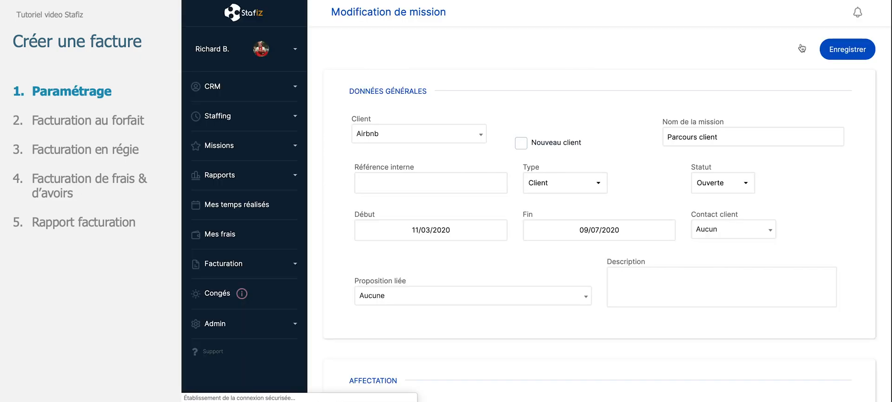
Review the billing type options in the mission's billing section, keeping Forfait
scroll(638, 169, "down", 5)
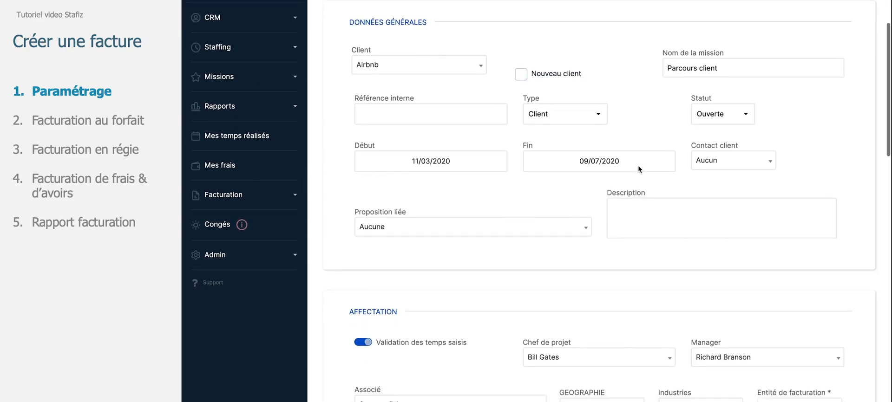
scroll(639, 169, "down", 5)
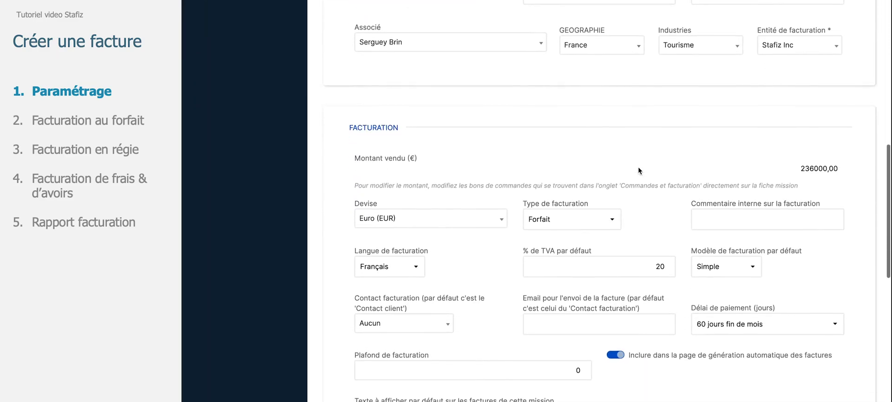
scroll(637, 170, "down", 2)
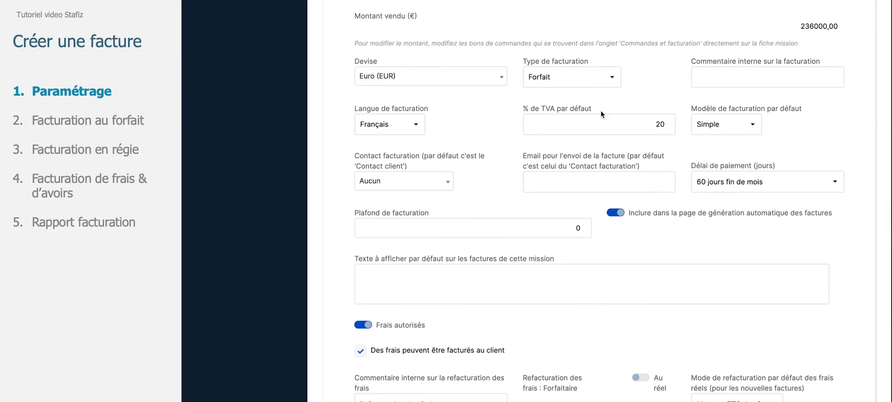
left_click(589, 79)
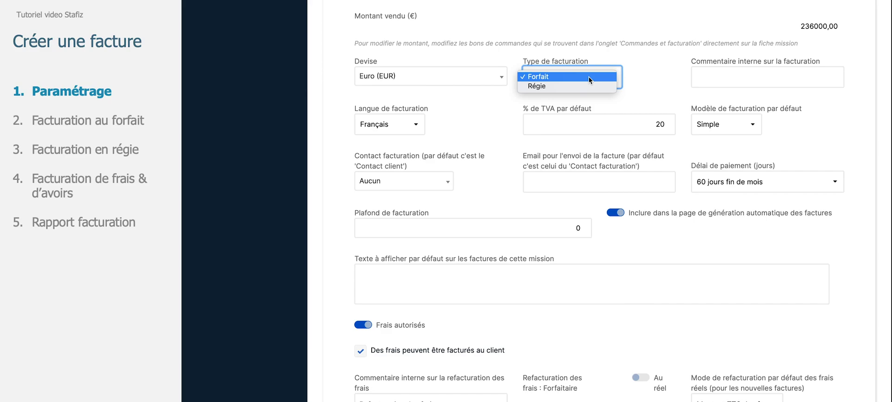
left_click(467, 121)
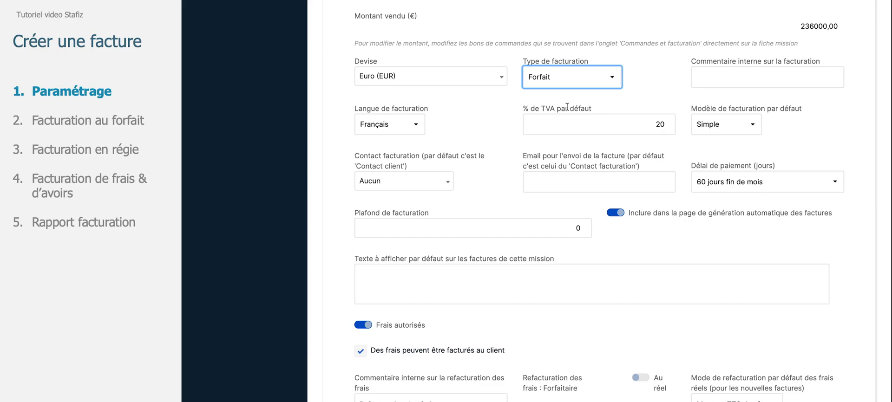
Set the internal billing comment to 'facturable tous les 3 mois' using the suggested entry
left_click(715, 78)
type("f")
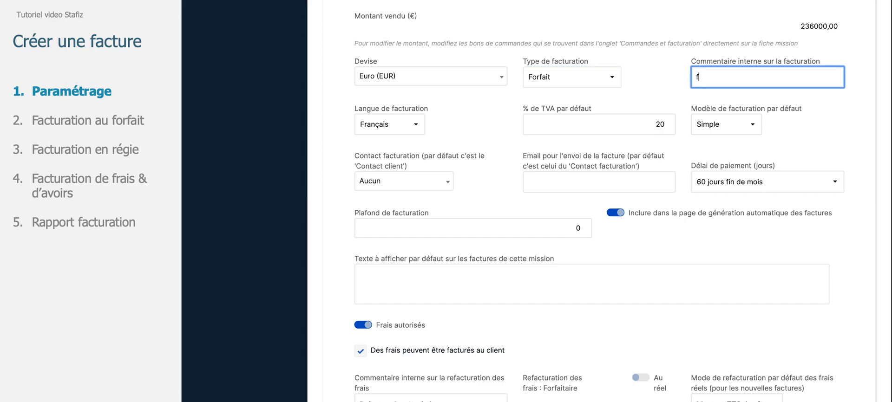
type("acturable")
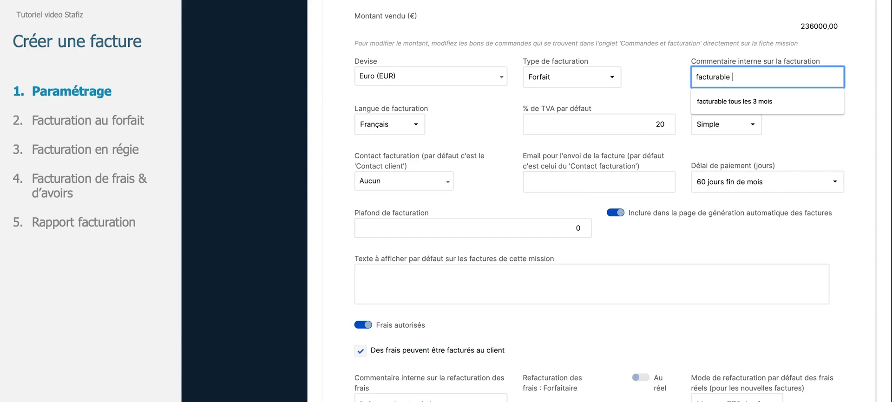
left_click(719, 101)
left_click(642, 93)
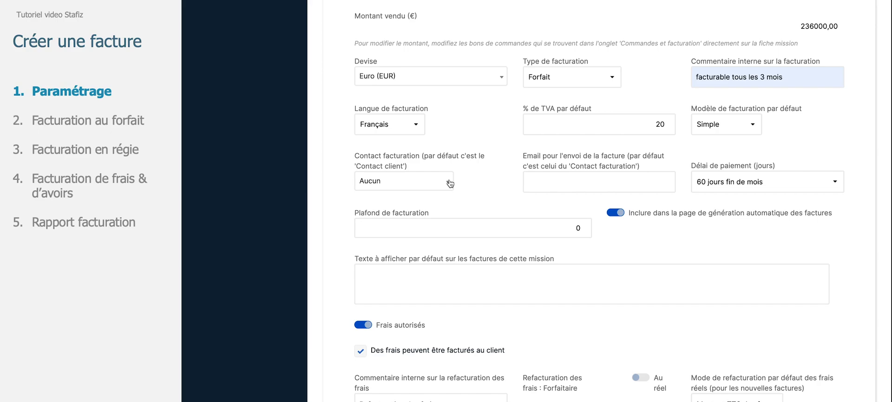
Select a client contact for the mission from the contact list
scroll(422, 178, "up", 10)
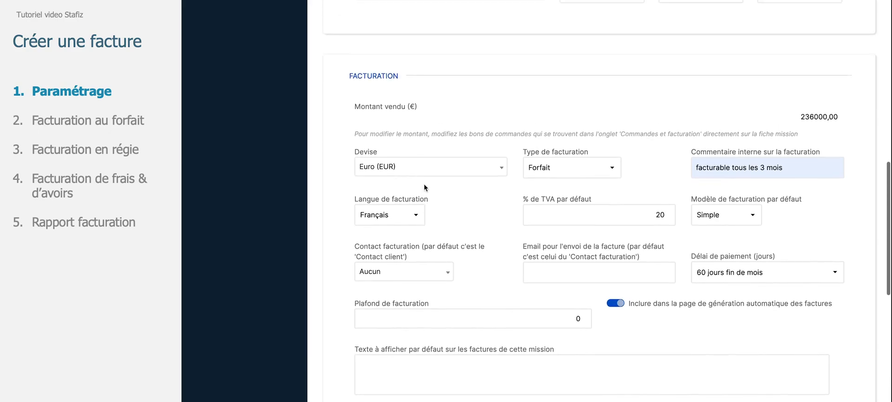
scroll(423, 183, "up", 1)
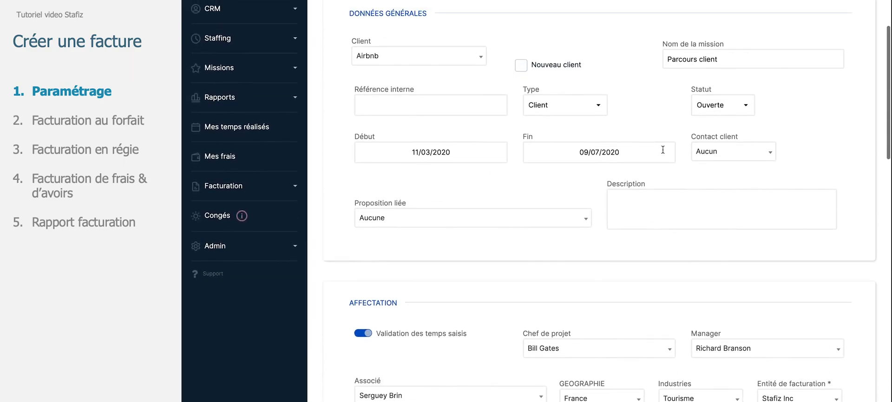
left_click(722, 158)
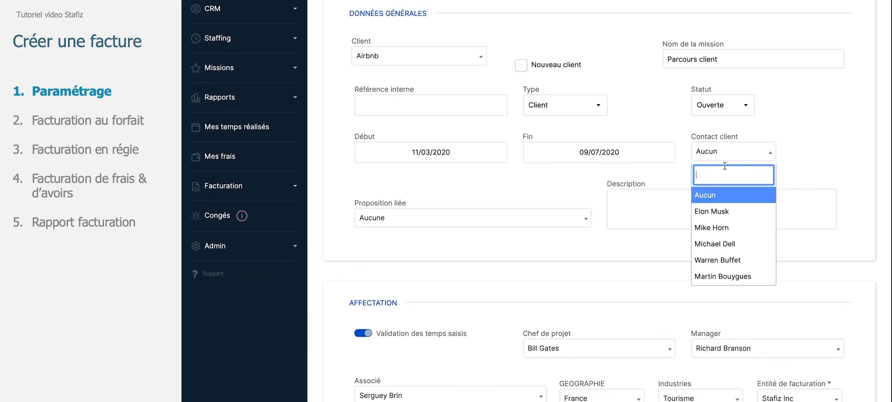
left_click(729, 224)
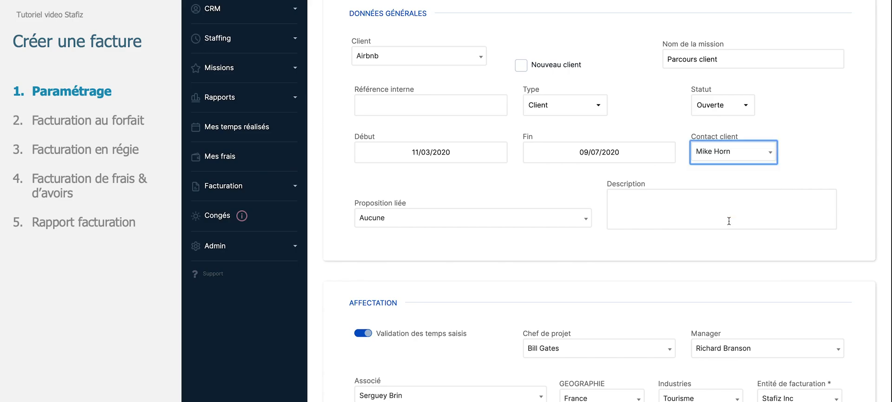
Review the remaining billing and expense settings and save the mission changes
scroll(682, 254, "down", 5)
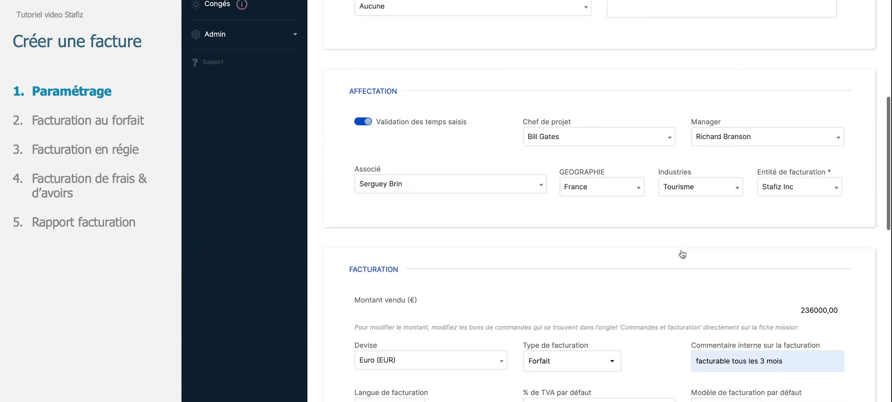
scroll(682, 255, "down", 6)
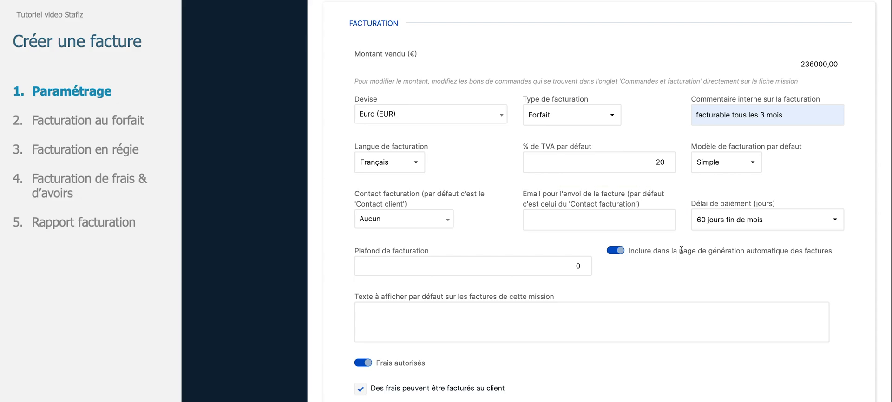
scroll(682, 247, "down", 3)
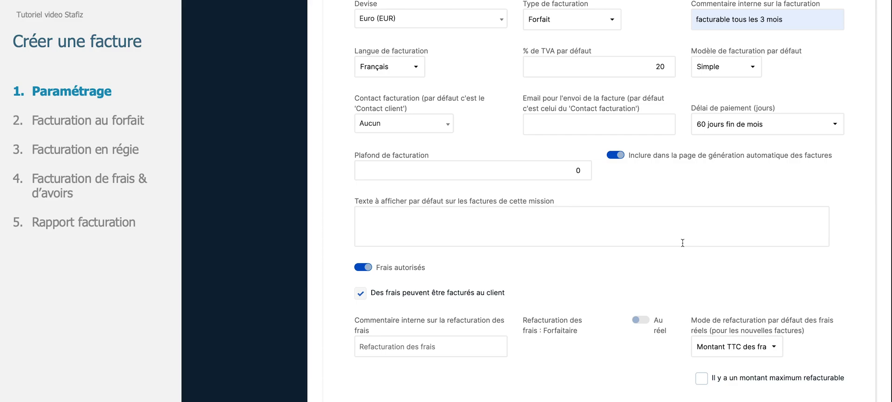
scroll(683, 242, "down", 2)
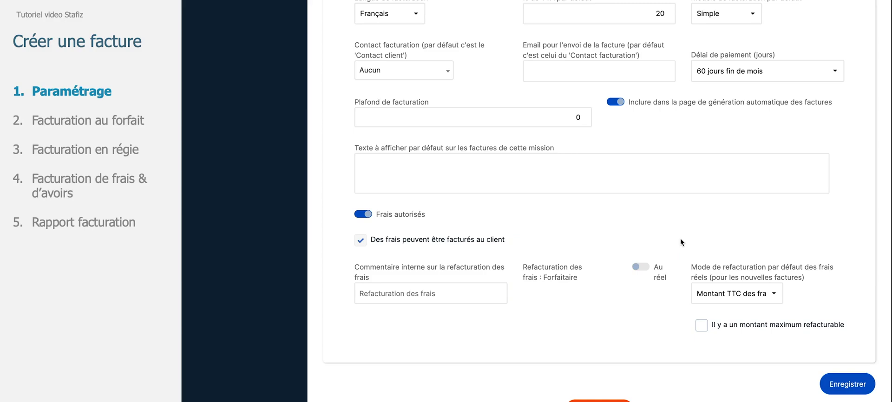
scroll(680, 238, "up", 10)
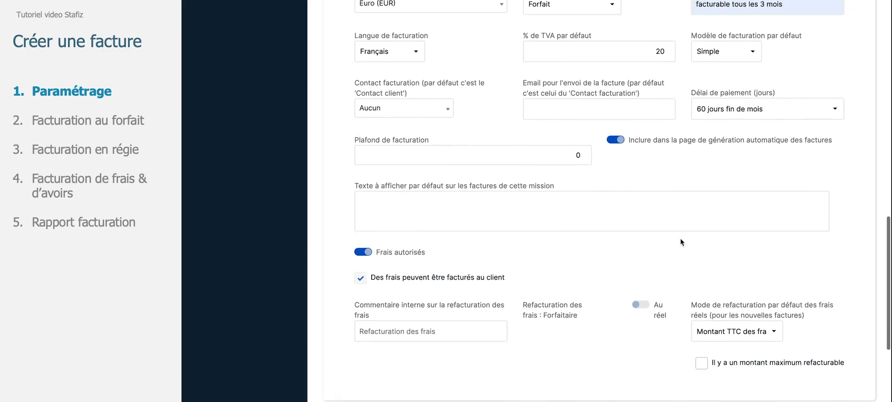
scroll(681, 248, "up", 6)
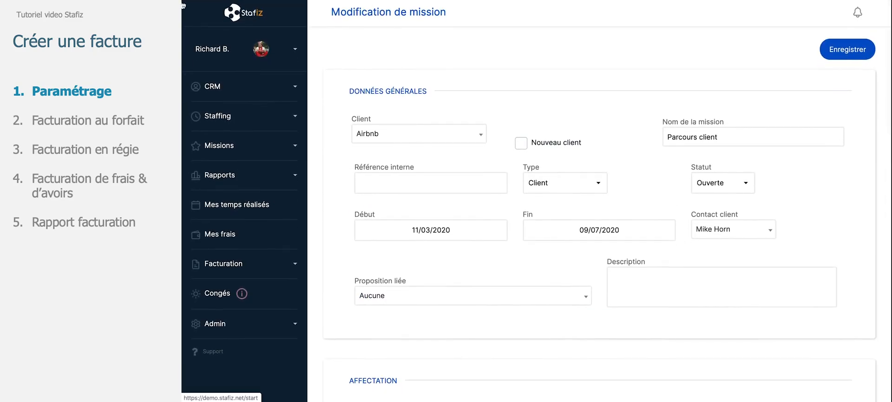
left_click(847, 49)
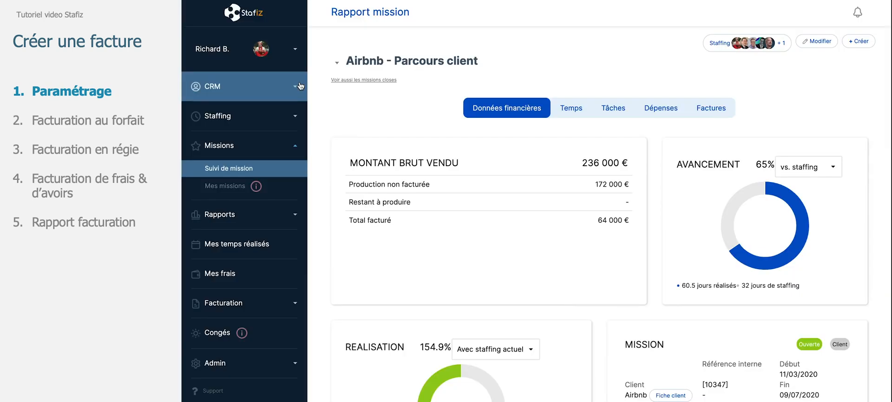
Open the mission's Factures tab to view its client invoices
left_click(389, 70)
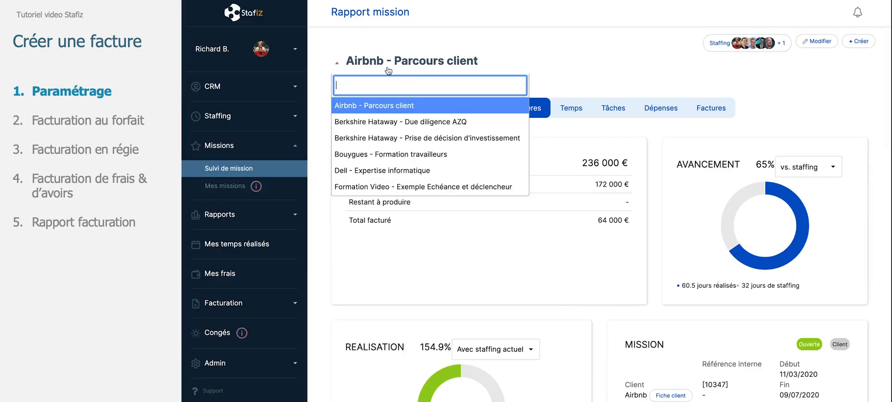
left_click(558, 46)
left_click(707, 108)
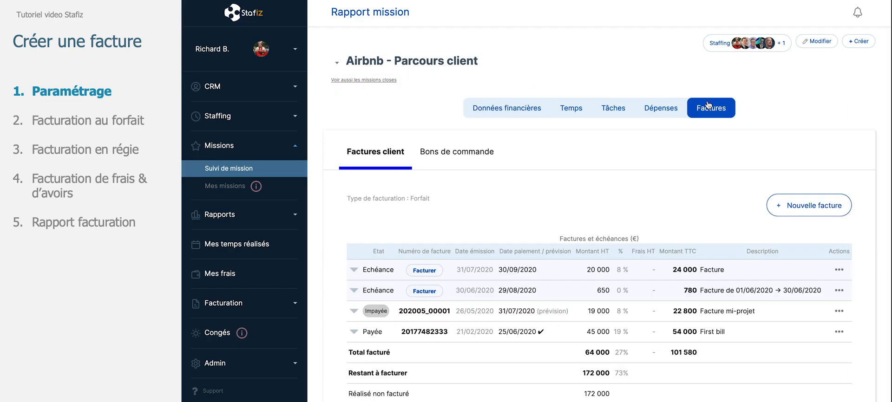
scroll(623, 181, "down", 1)
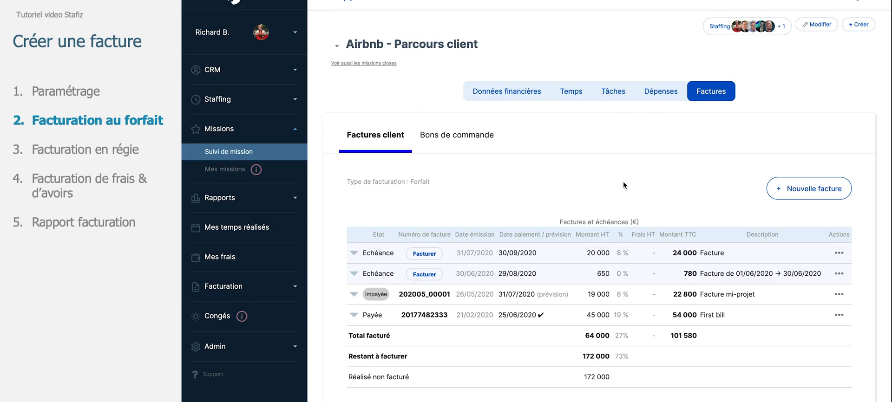
Start a new invoice and set its amount excluding tax (Montant HT) to 20000
left_click(811, 191)
scroll(474, 259, "down", 2)
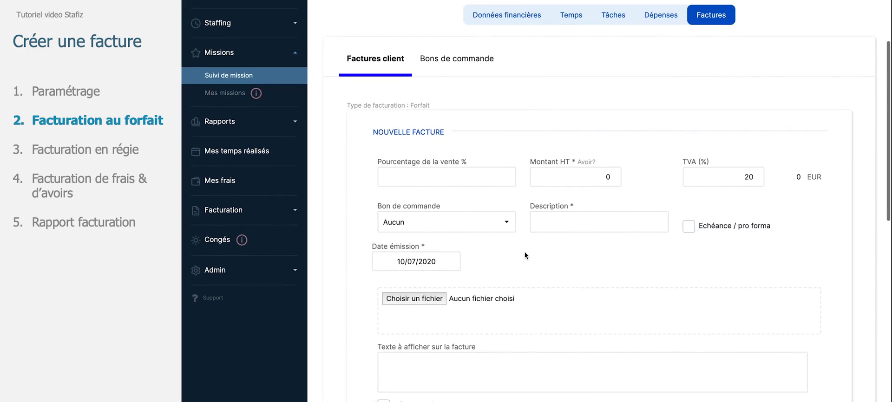
scroll(526, 256, "down", 1)
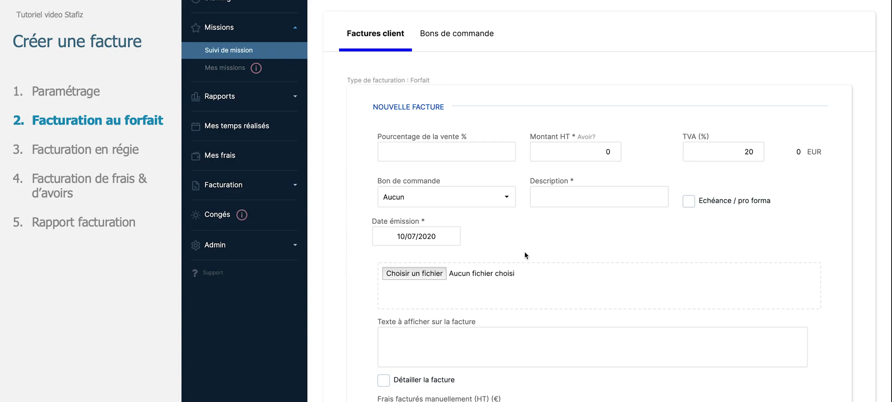
left_click(578, 153)
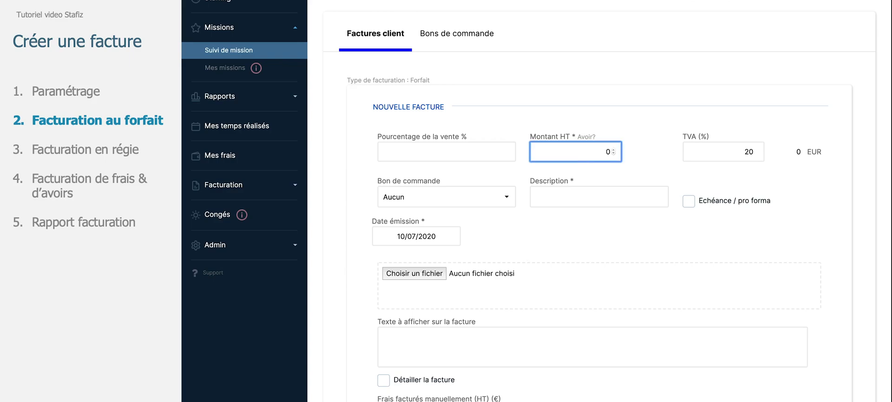
type("20000")
left_click(613, 182)
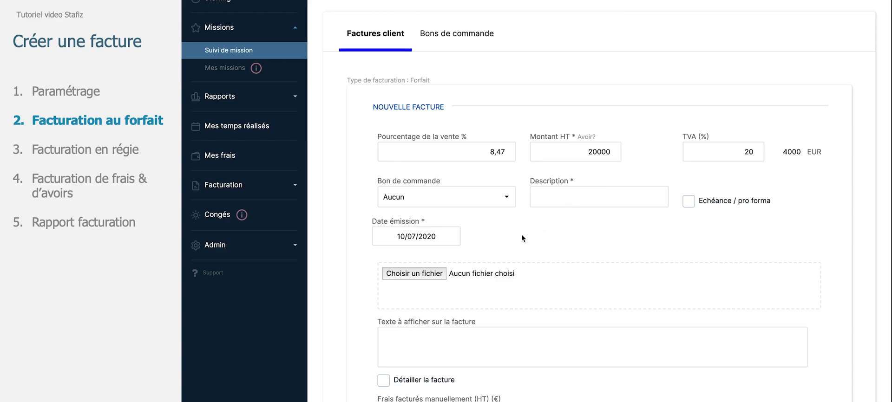
Leave the purchase order as Aucun and set the invoice description to 'Facturation Deuxieme mois'
scroll(521, 235, "down", 2)
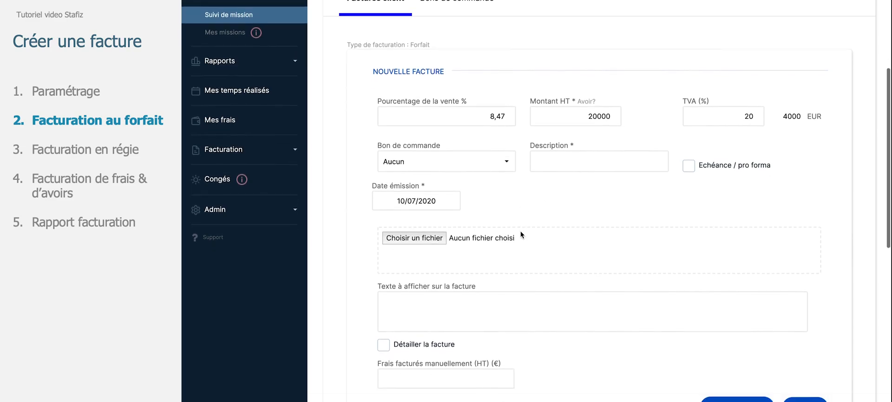
left_click(499, 157)
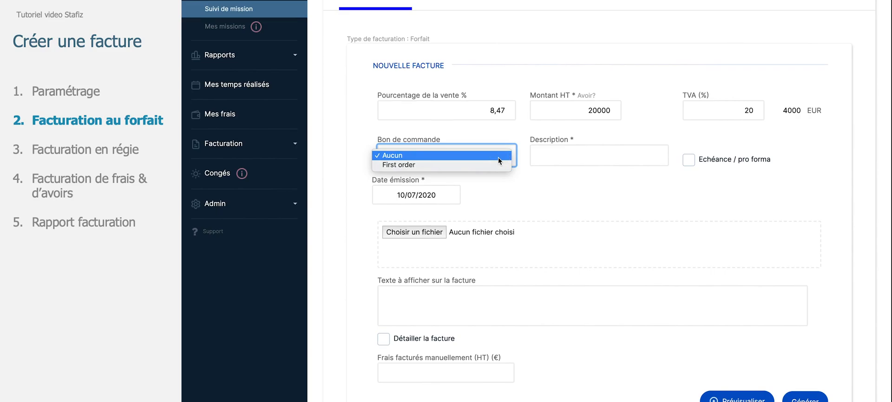
left_click(498, 157)
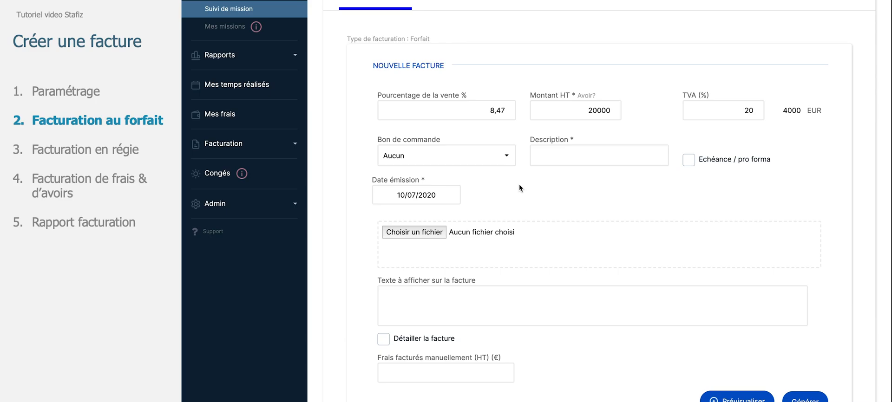
left_click(555, 153)
type("Facturation")
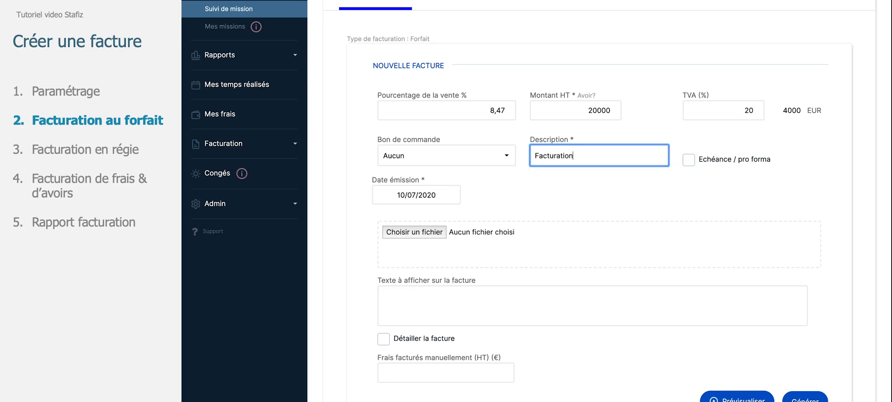
type(" Deuxieme mois")
left_click(578, 189)
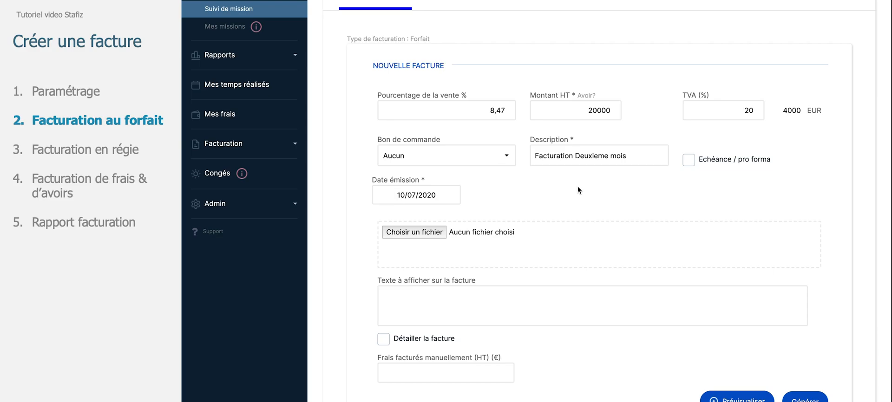
Set the invoice issue date to 13/07/2020
left_click(430, 202)
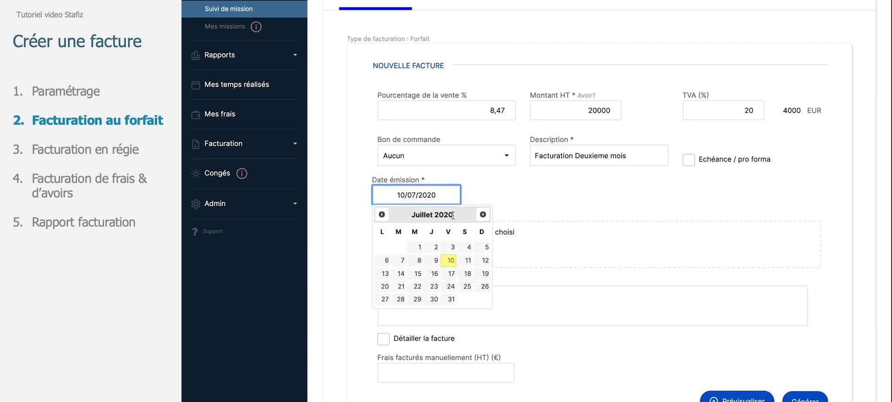
left_click(385, 274)
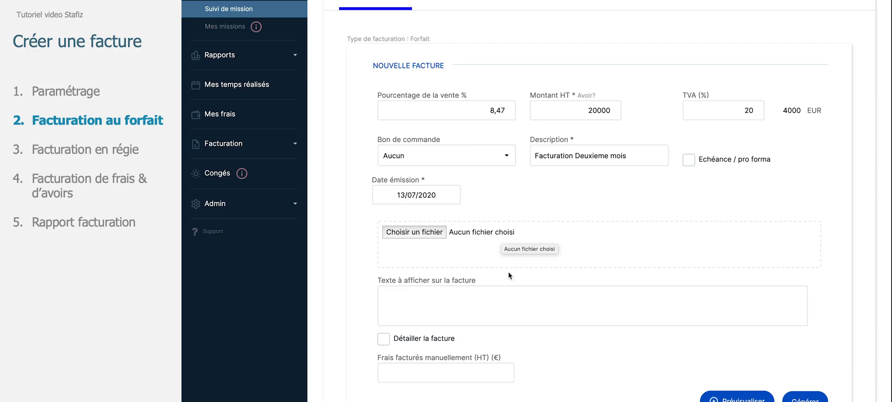
Examine the remaining fields of the new fixed-price invoice form
scroll(508, 279, "down", 2)
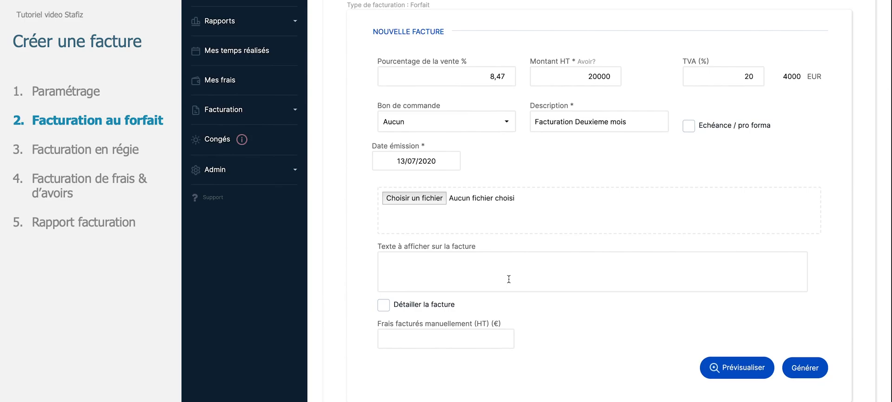
left_click(481, 275)
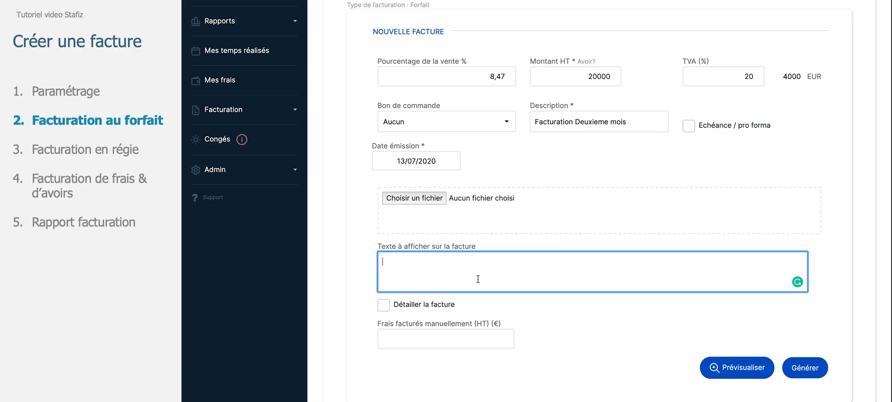
scroll(478, 278, "down", 3)
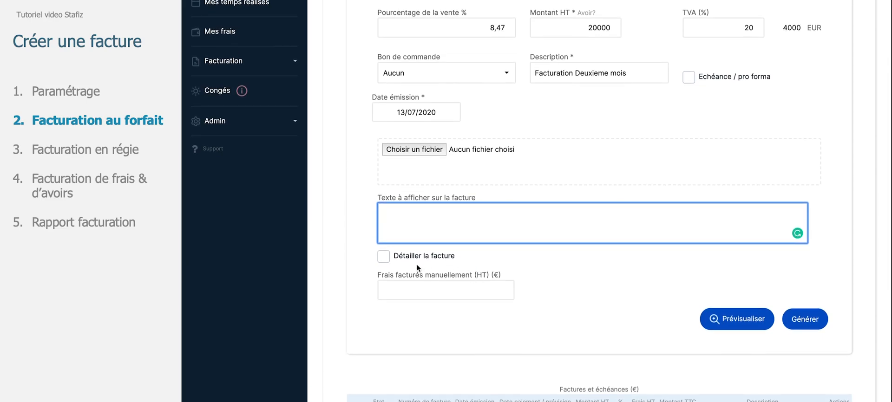
left_click(389, 259)
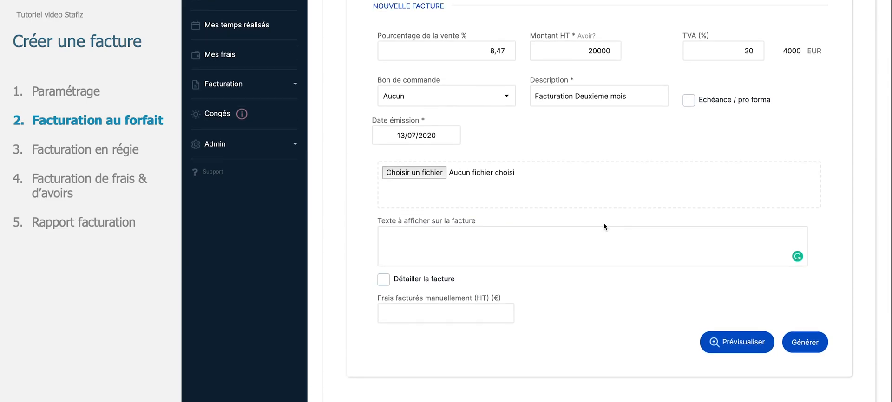
scroll(604, 224, "down", 1)
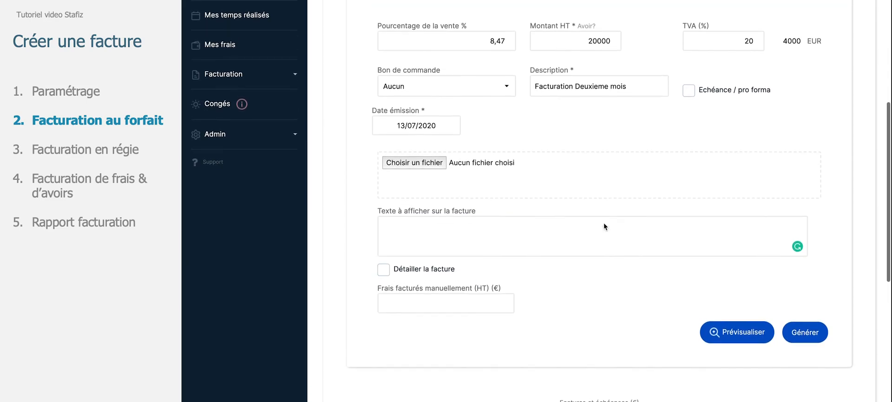
scroll(603, 224, "down", 1)
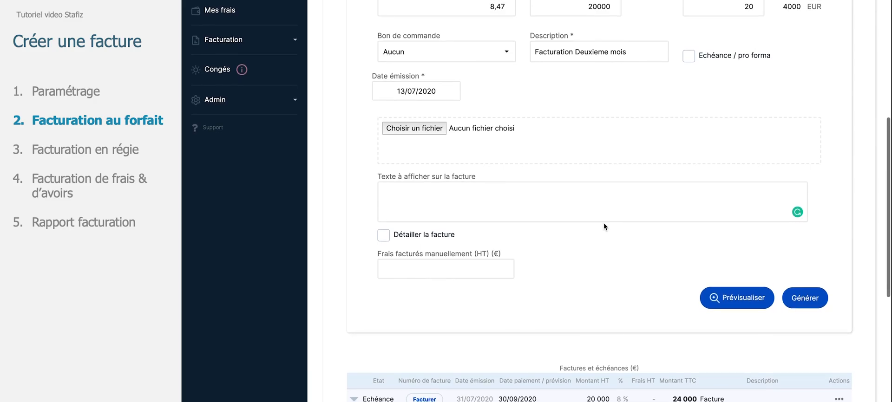
scroll(603, 227, "down", 1)
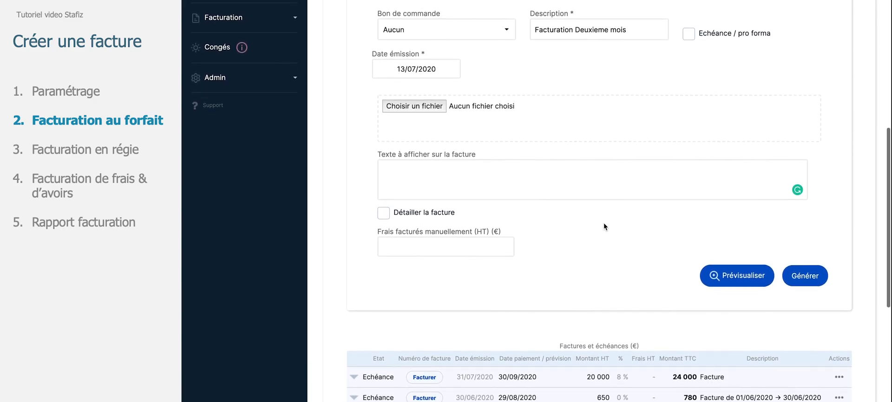
scroll(604, 227, "down", 1)
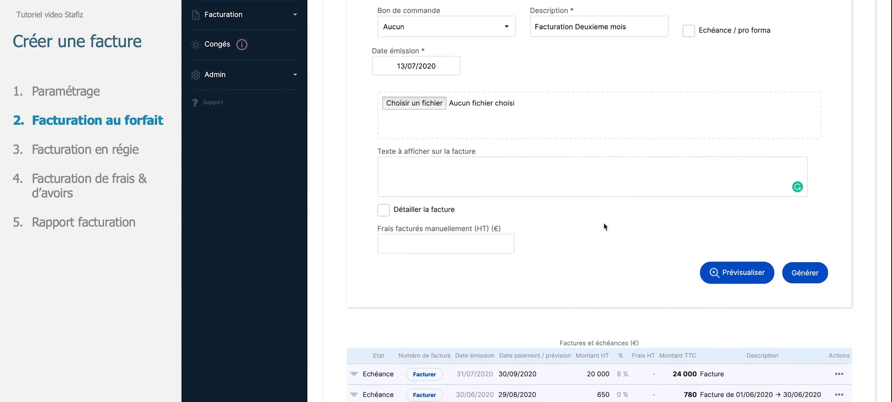
scroll(604, 224, "down", 1)
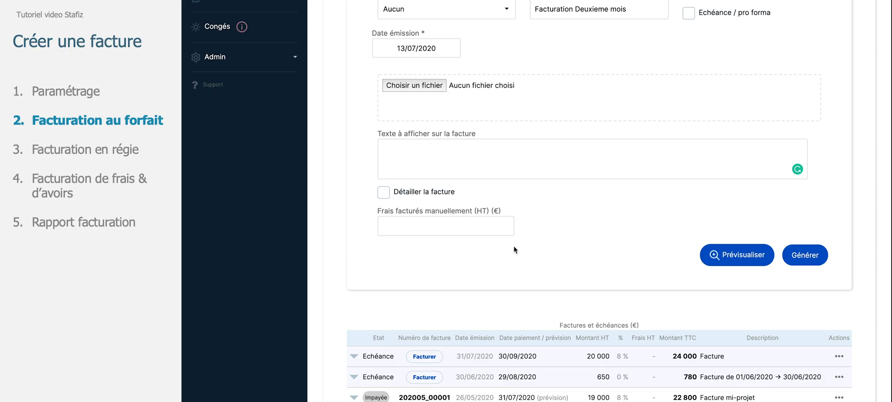
Set the manually billed expenses (Frais facturés manuellement HT) to 2000, then preview and generate the invoice
left_click(474, 228)
type("2000")
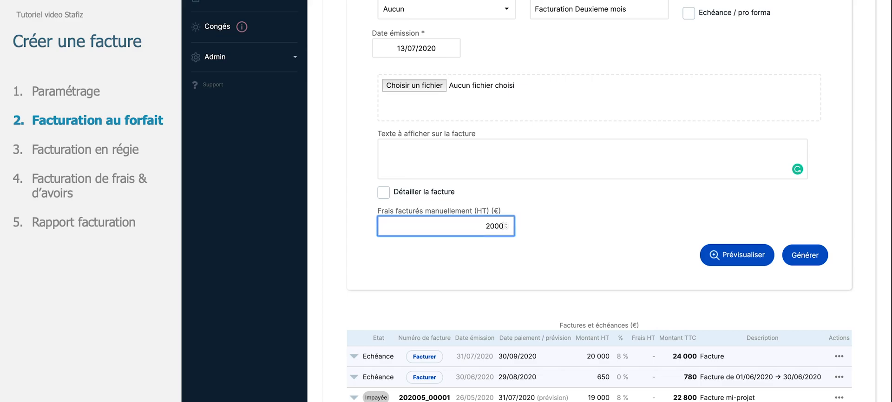
left_click(492, 308)
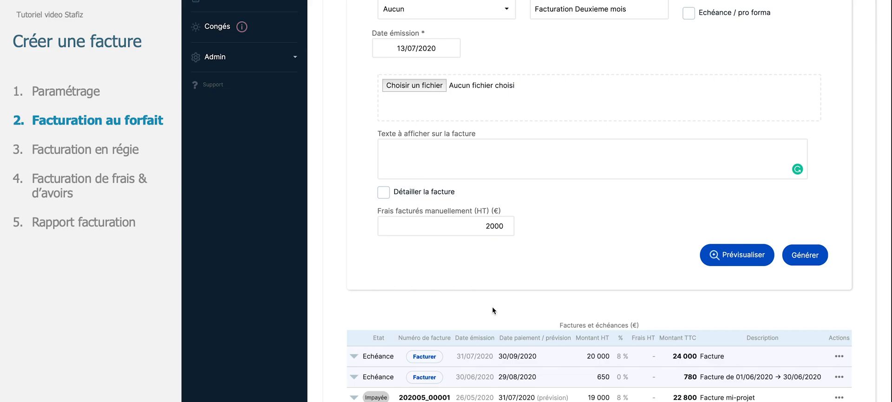
left_click(737, 255)
left_click(806, 262)
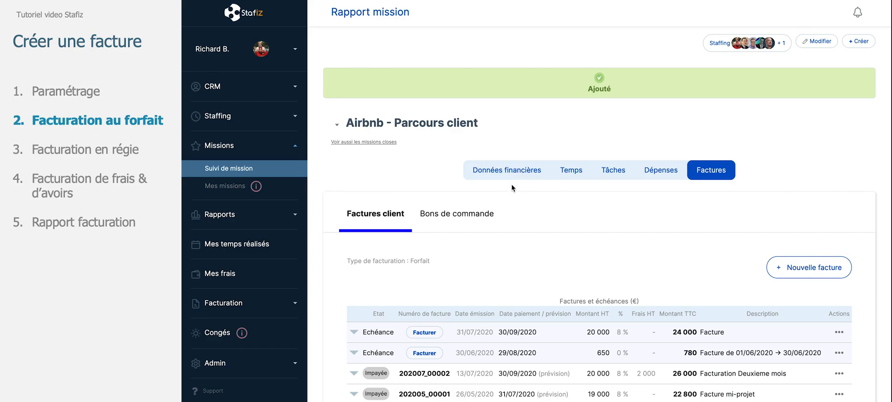
Switch to the Tesla - Stratégie marketing mission and open its Factures tab
scroll(519, 269, "down", 1)
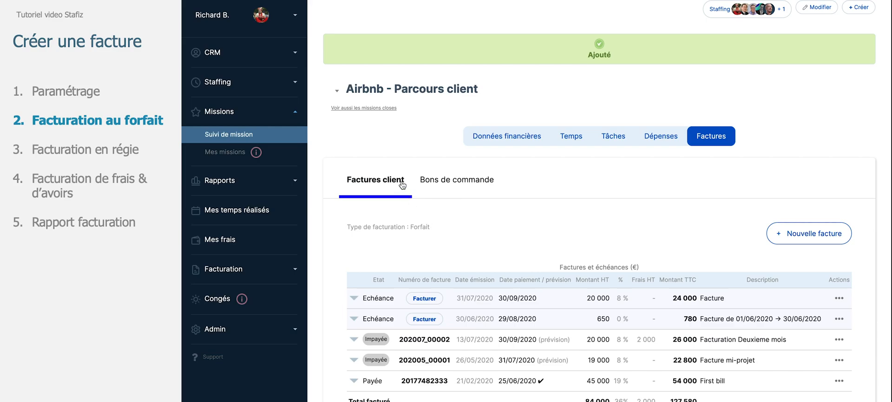
left_click(402, 88)
scroll(403, 156, "down", 5)
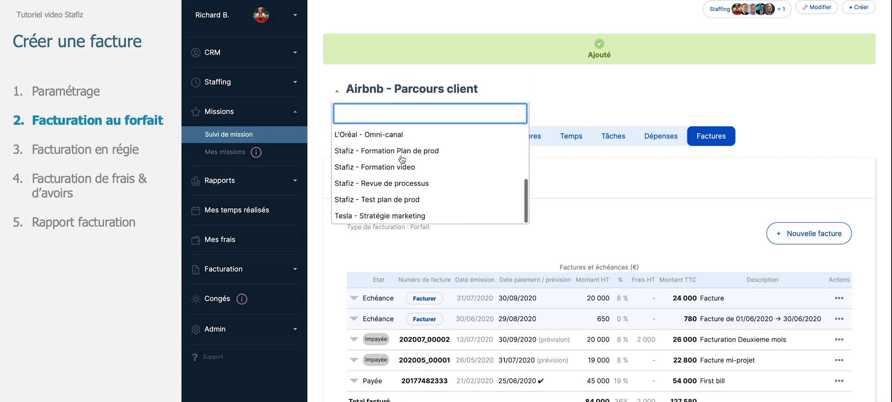
left_click(409, 218)
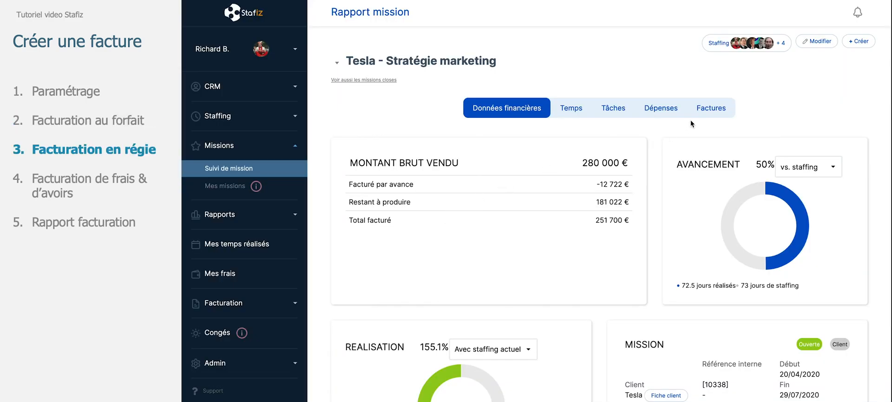
left_click(705, 108)
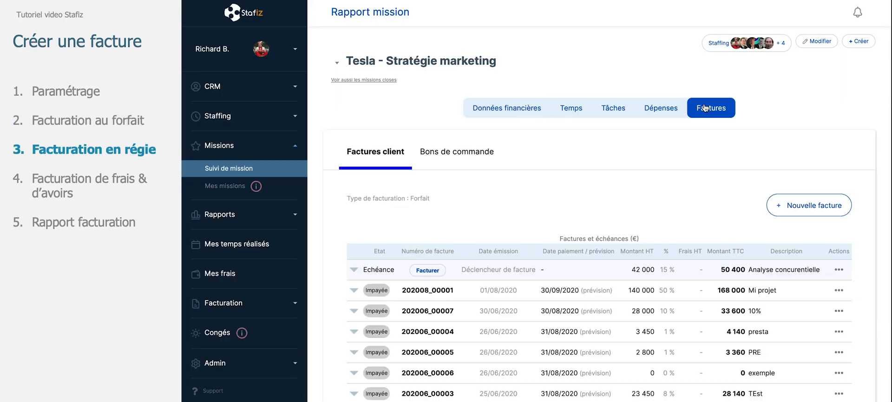
Start a new invoice for the Tesla mission and try auto-filling its detail lines
left_click(780, 206)
scroll(655, 279, "down", 3)
scroll(655, 278, "down", 3)
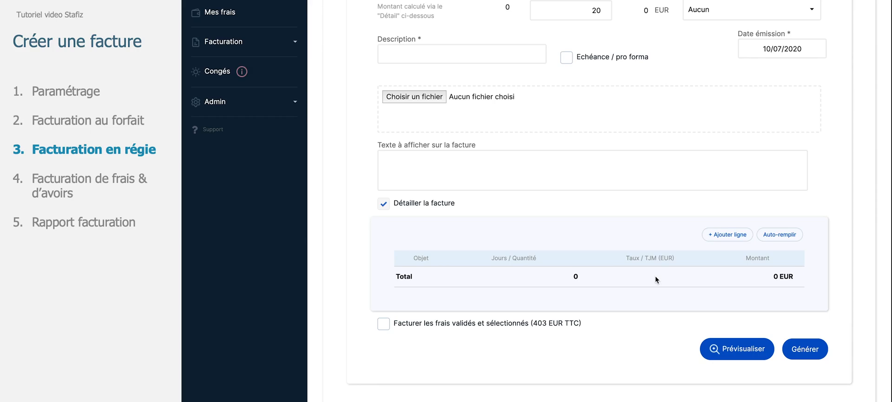
scroll(655, 277, "up", 2)
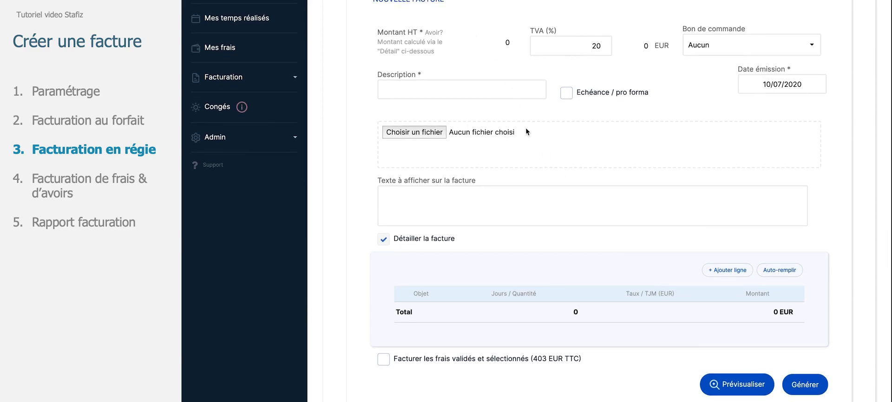
scroll(527, 131, "down", 2)
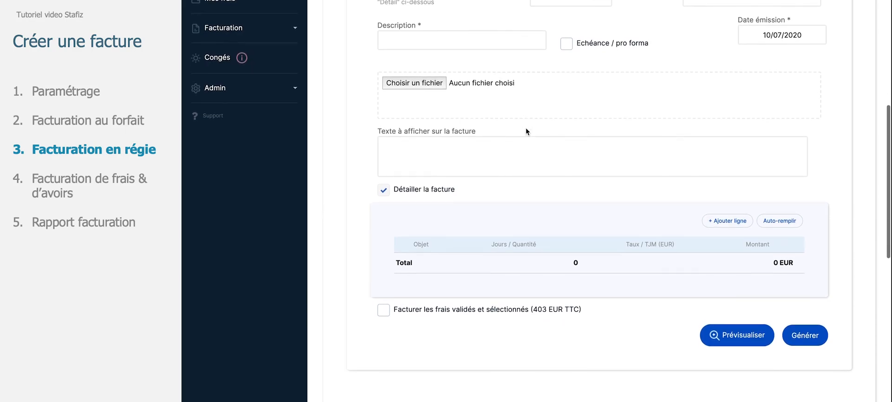
scroll(526, 129, "down", 1)
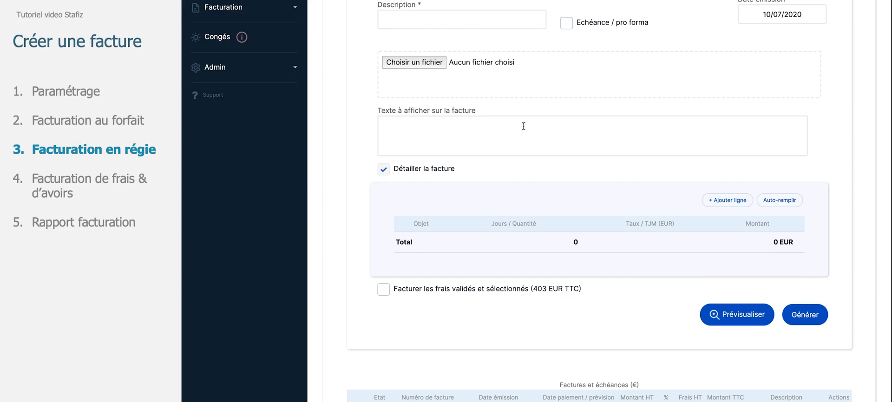
left_click(769, 199)
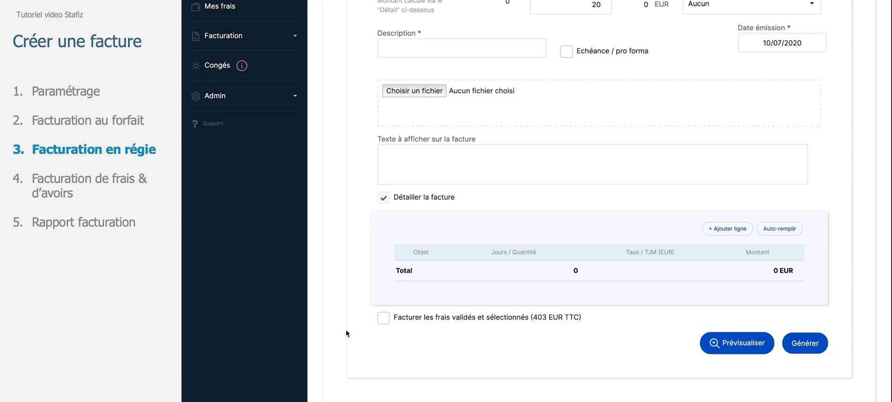
Include the validated expenses in the invoice, excluding the 13/03/2020 Restaurant / Orly expense
left_click(384, 319)
scroll(385, 321, "down", 2)
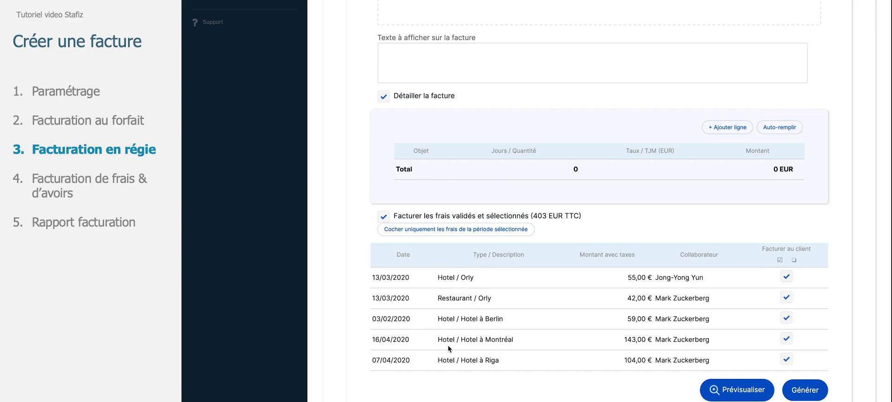
left_click(788, 301)
scroll(754, 299, "down", 1)
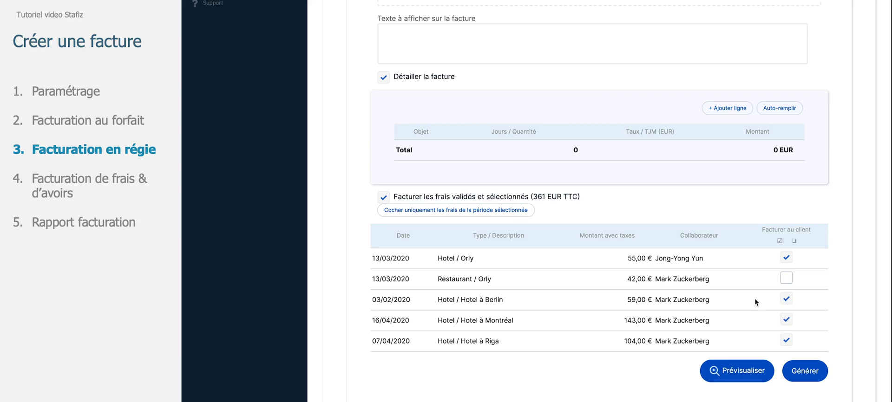
scroll(755, 298, "down", 1)
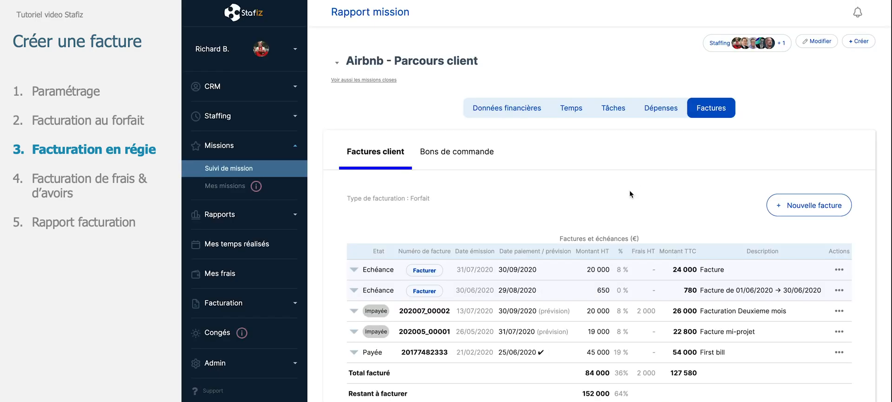
scroll(630, 194, "down", 2)
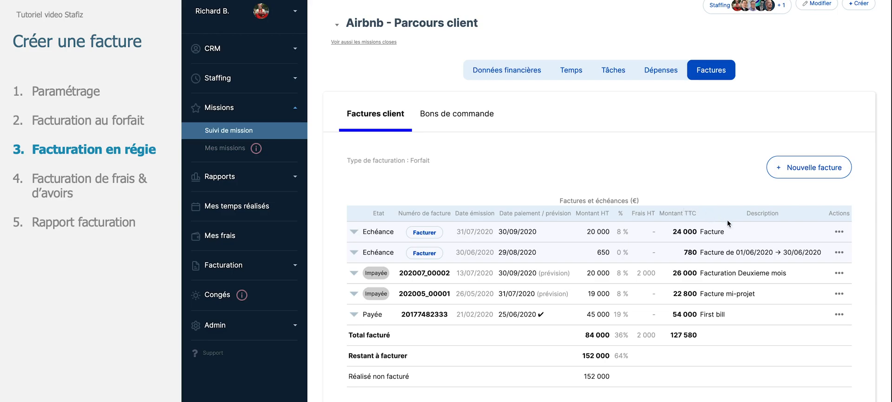
Set the edit template of the Airbnb 'Facturation Deuxieme mois' invoice to Variation 1
left_click(840, 274)
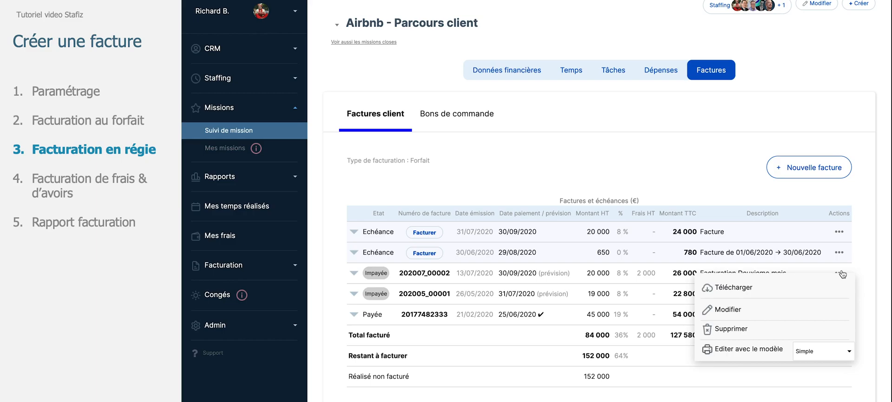
left_click(837, 349)
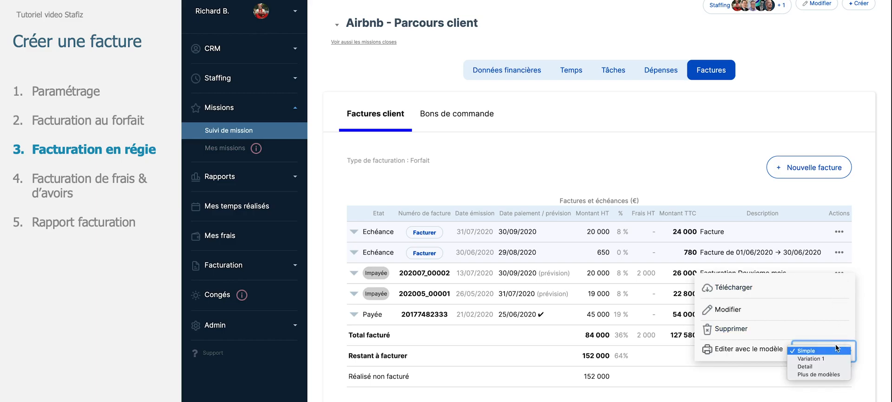
left_click(791, 360)
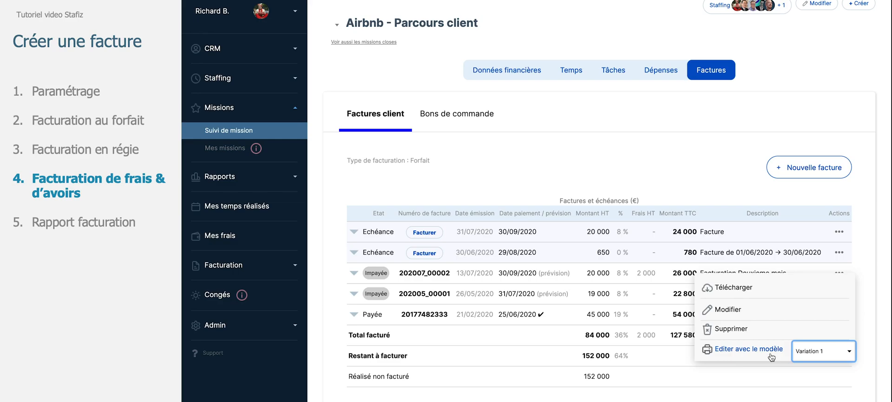
Start a new invoice on the Airbnb mission with the description 'frais'
left_click(819, 168)
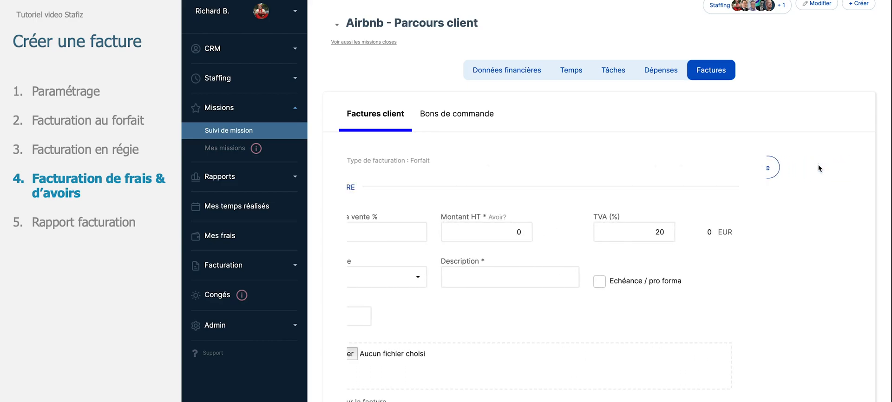
scroll(543, 247, "down", 3)
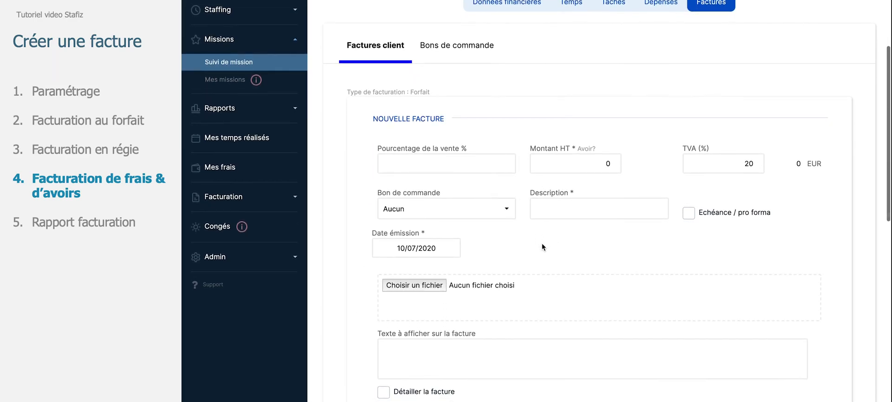
scroll(543, 247, "down", 2)
left_click(585, 169)
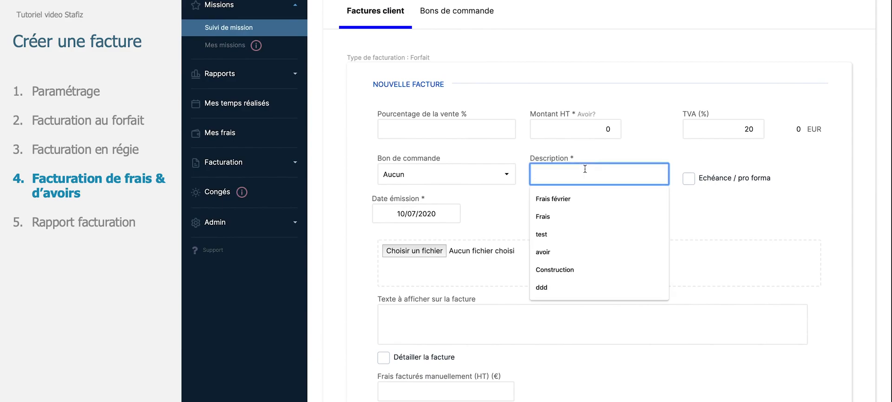
type("frais")
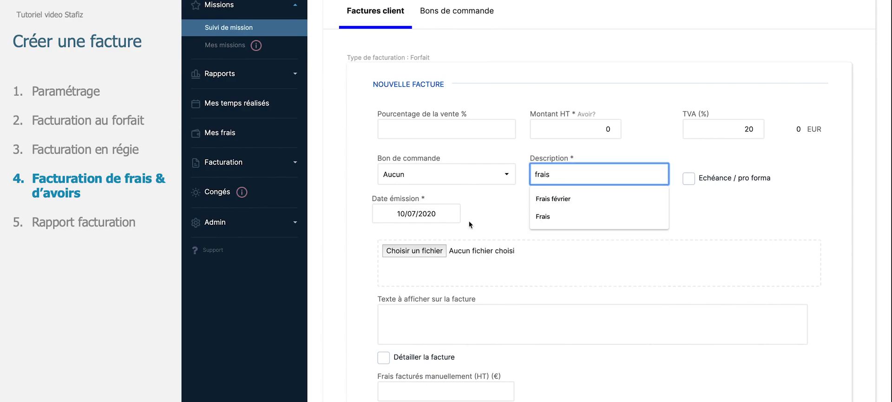
left_click(474, 225)
Set the manually billed expenses (HT) to 2000, then preview the invoice and close the preview
scroll(473, 225, "down", 5)
left_click(463, 272)
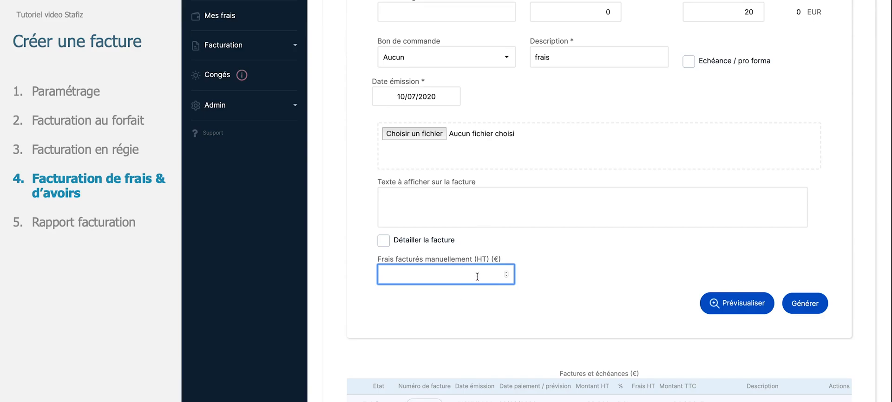
type("1")
type("2")
type("000")
left_click(730, 304)
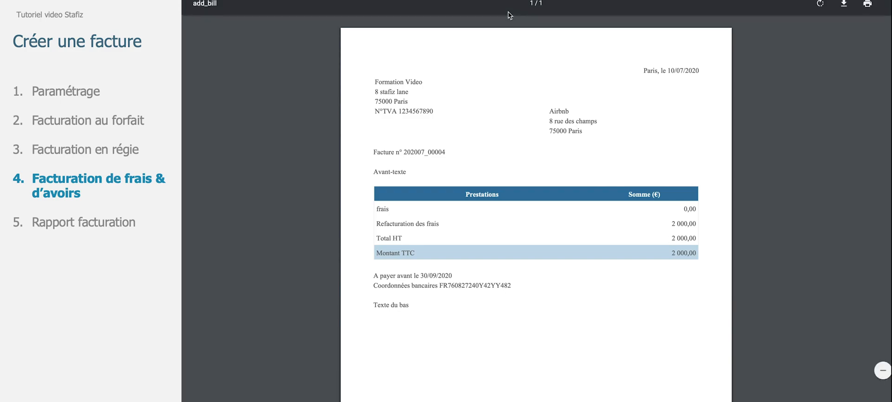
key("super+w")
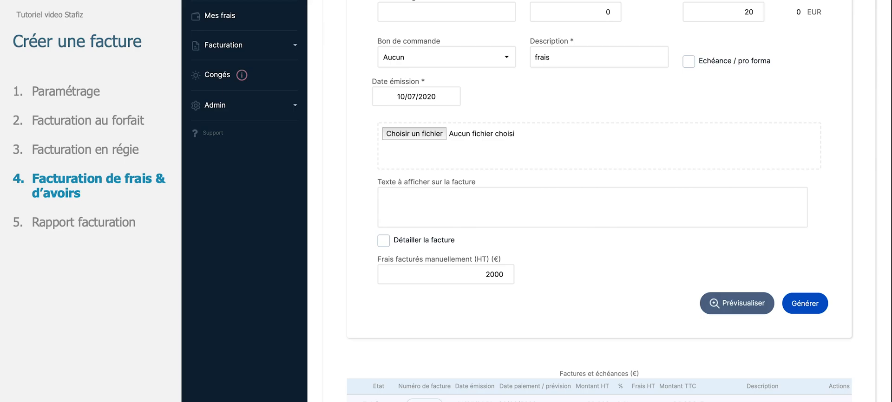
Set the new invoice's amount HT to -3000 to turn it into a credit note
scroll(662, 63, "up", 2)
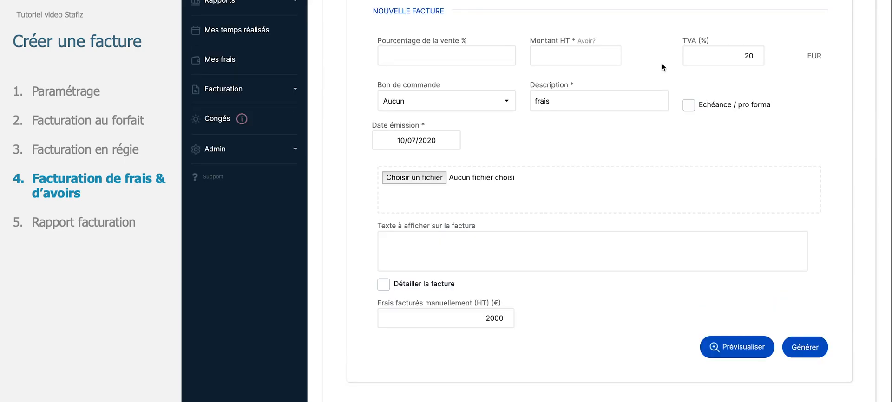
left_click(600, 57)
type("-3000")
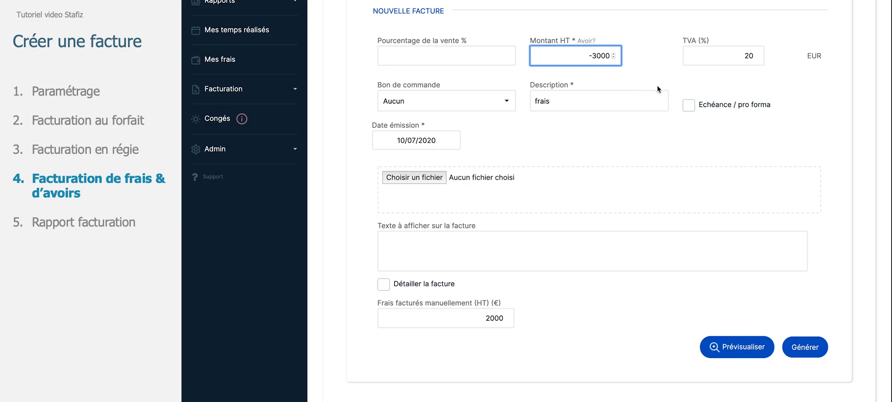
left_click(657, 85)
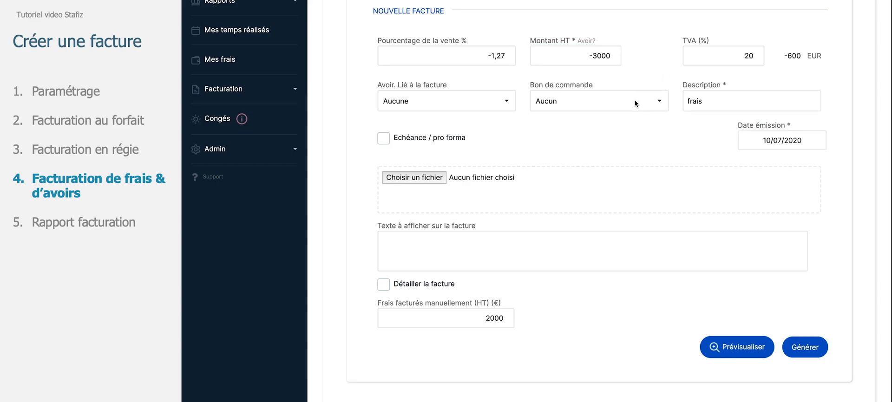
Replace the description with 'Avoir' and tick Echéance / pro forma for the credit note
left_click(705, 102)
key("BackSpace")
key("BackSpace")
key("BackSpace")
key("BackSpace")
key("BackSpace")
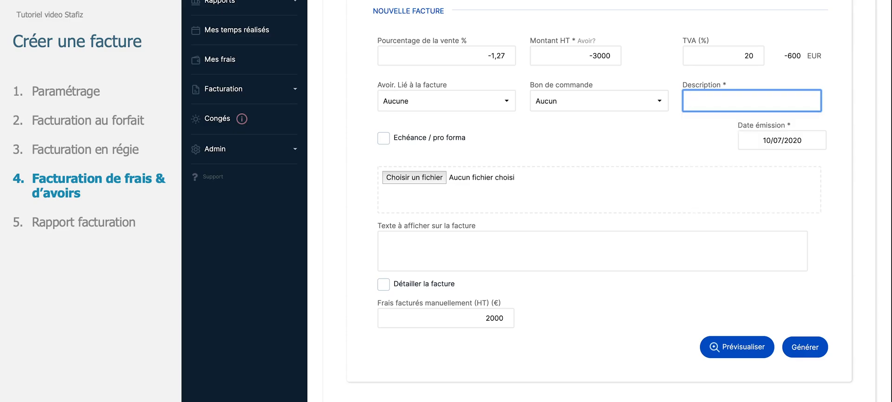
type("Avoir")
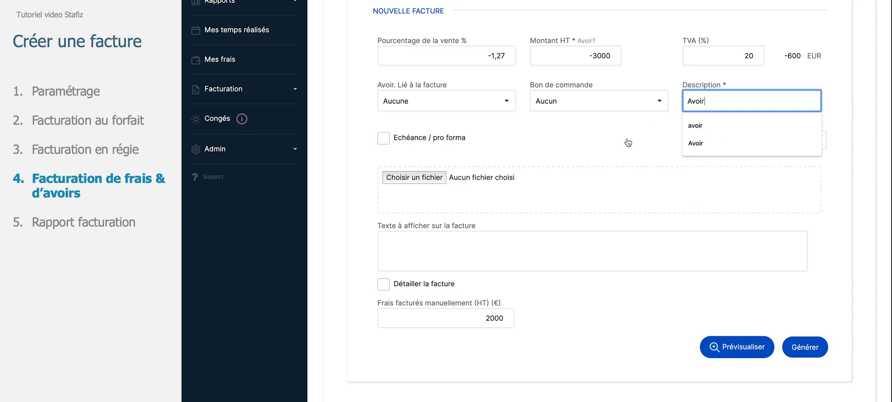
left_click(630, 141)
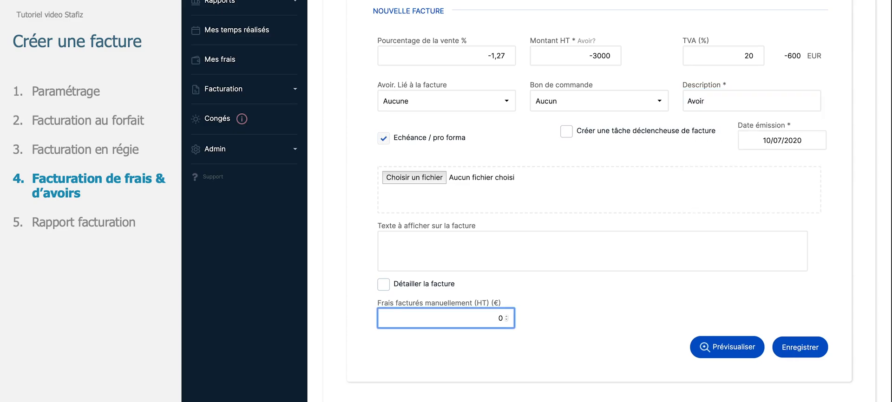
left_click(590, 303)
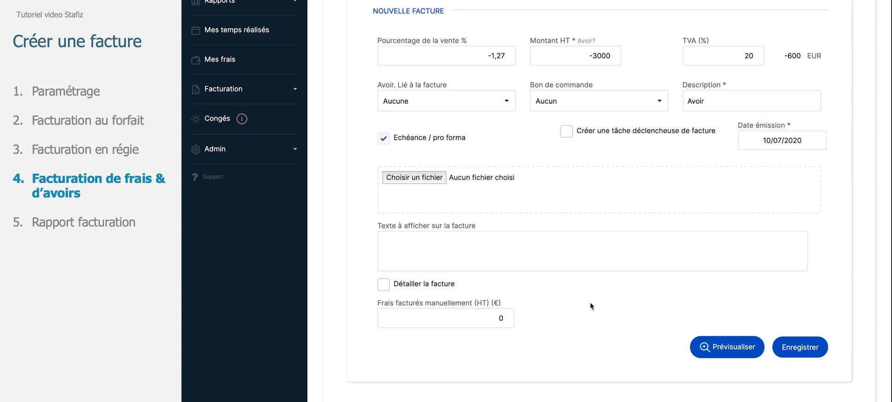
left_click(706, 348)
Open the billing report (Rapport facturation) from the billing section
scroll(324, 181, "up", 2)
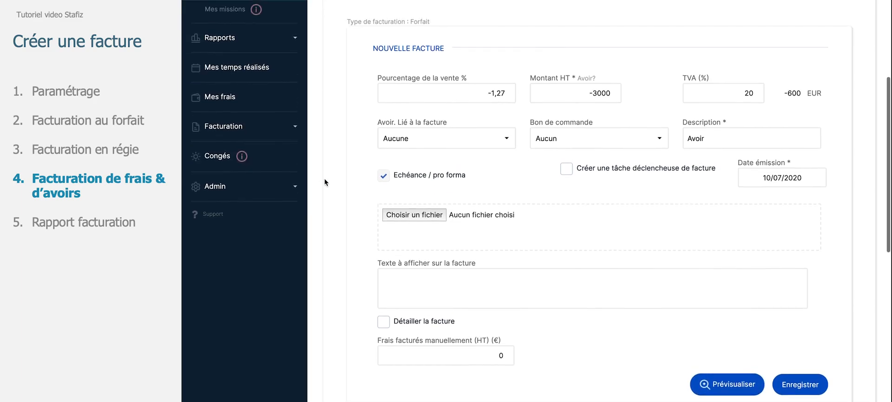
scroll(324, 182, "up", 1)
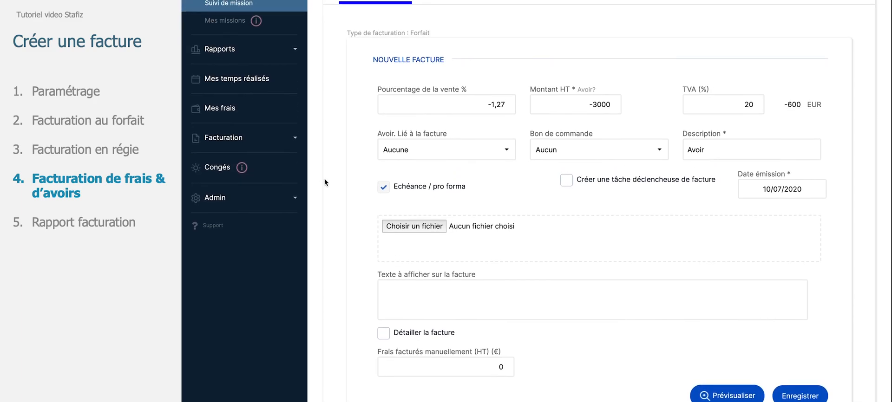
scroll(324, 183, "up", 3)
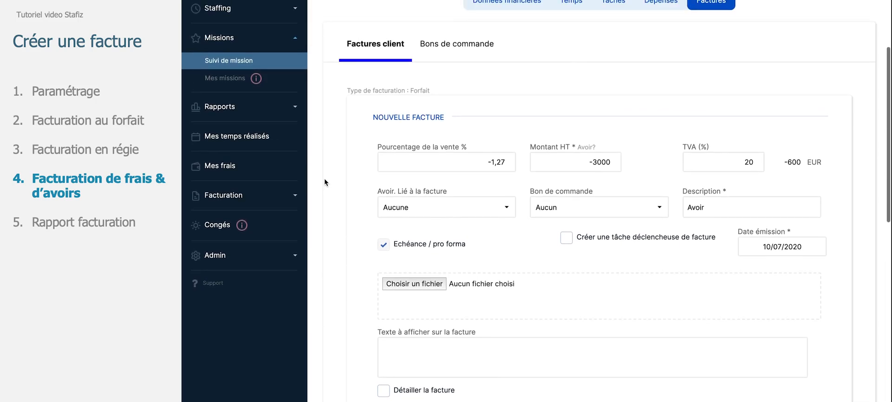
left_click(288, 194)
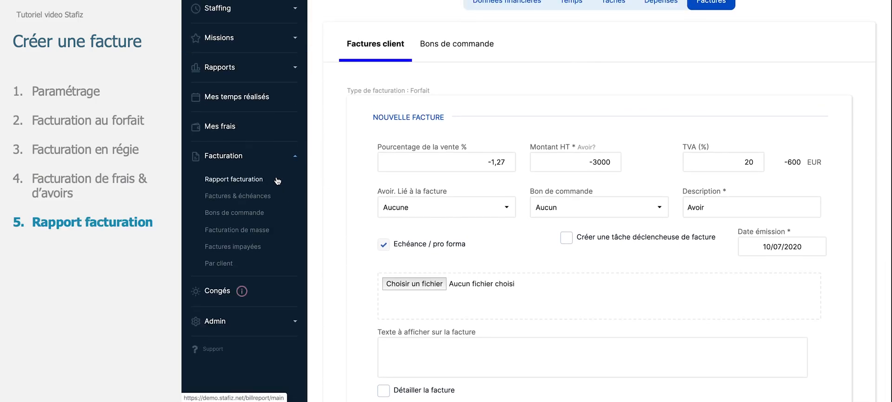
left_click(277, 181)
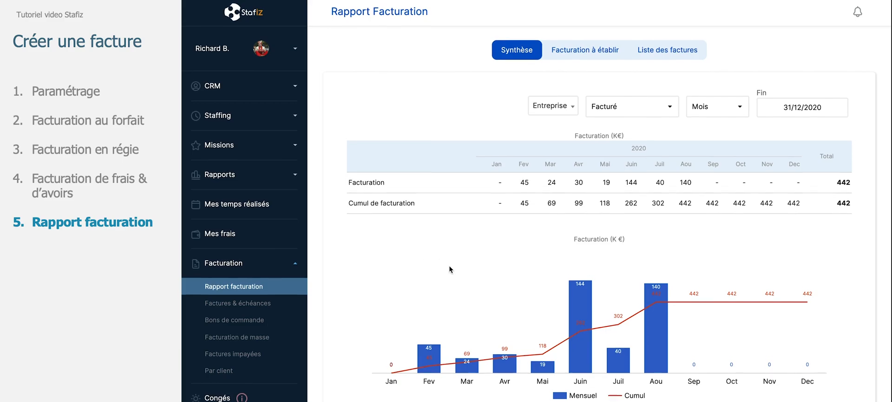
Examine the billing report's monthly billing table, chart and per-office billing tables
scroll(449, 266, "down", 1)
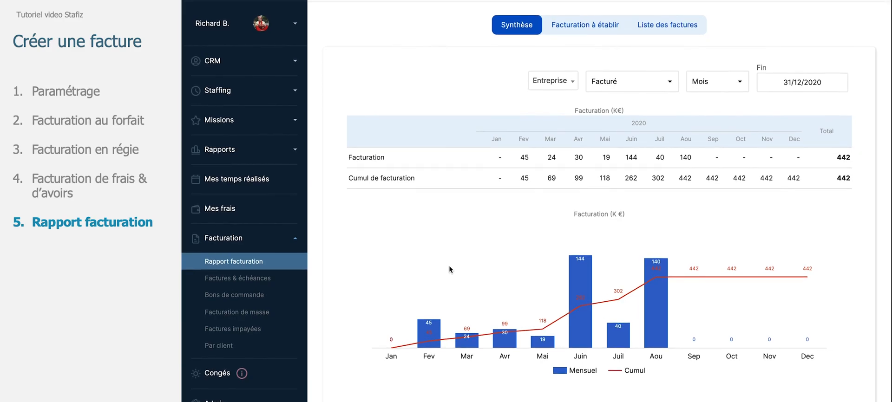
scroll(448, 266, "down", 1)
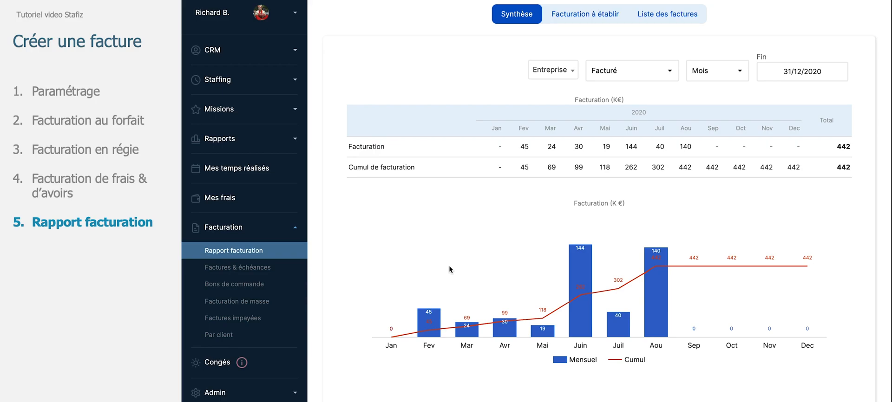
left_click(642, 71)
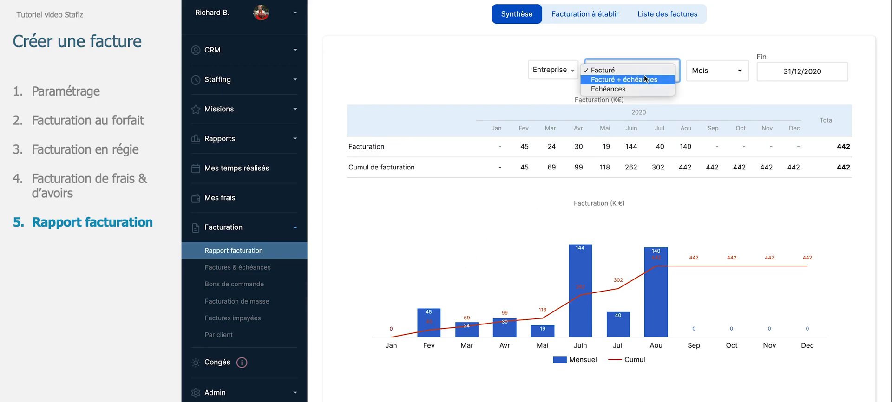
left_click(713, 90)
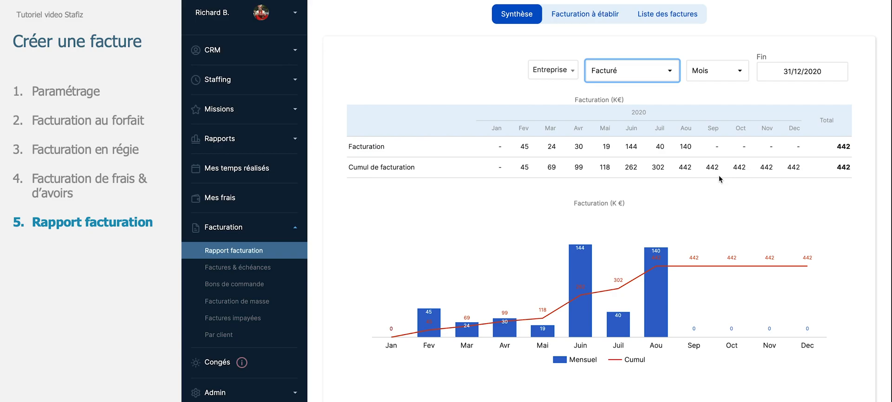
scroll(719, 178, "down", 1)
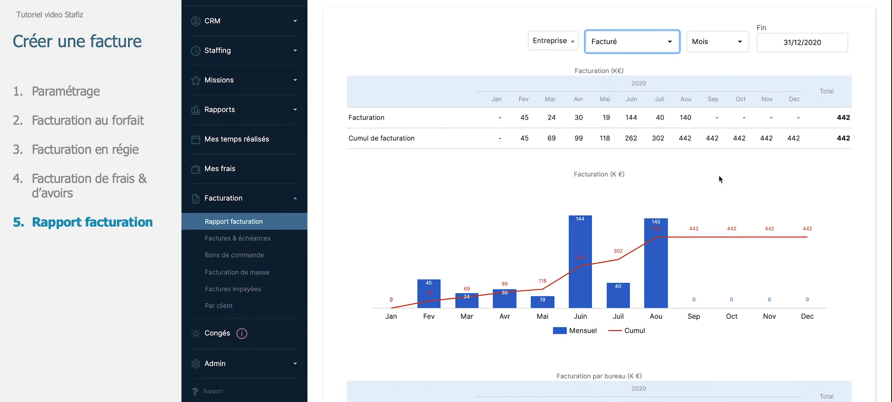
scroll(719, 178, "down", 3)
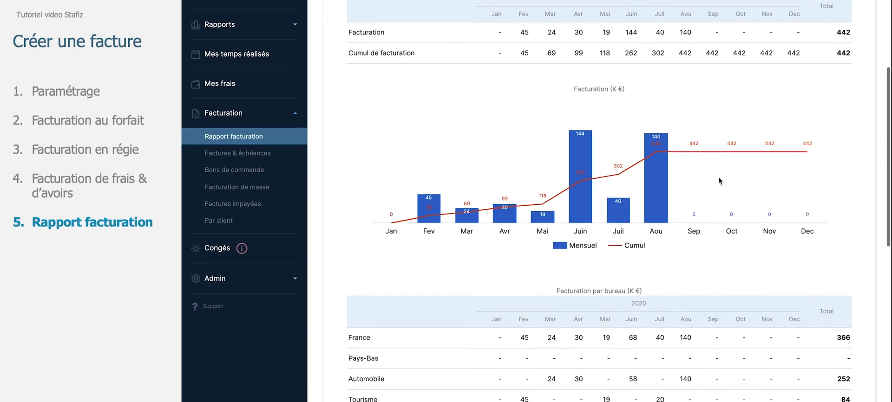
scroll(719, 180, "down", 4)
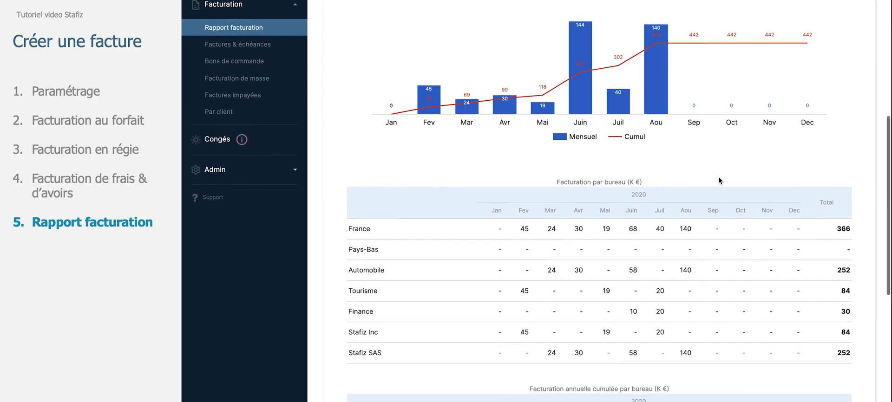
scroll(718, 180, "down", 1)
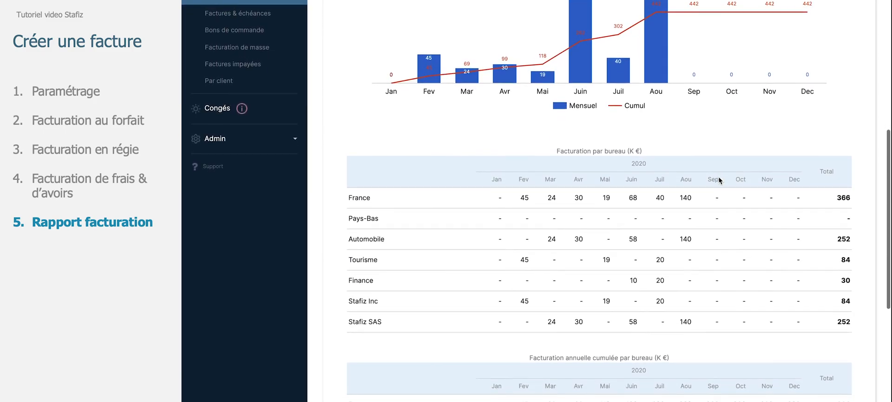
scroll(719, 178, "down", 4)
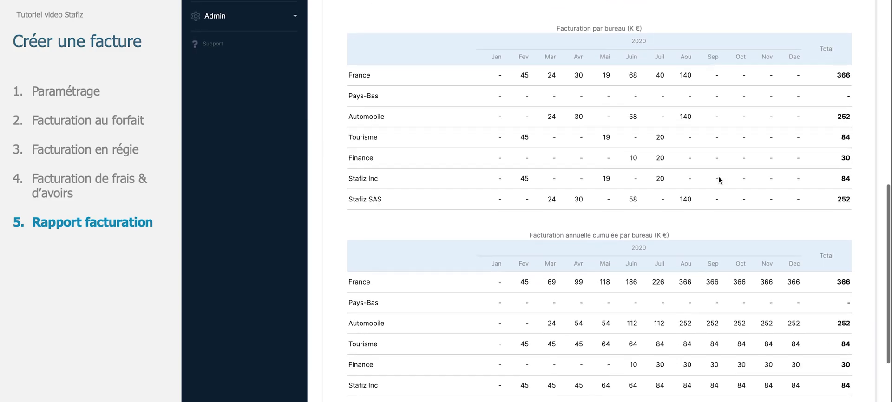
scroll(719, 179, "down", 2)
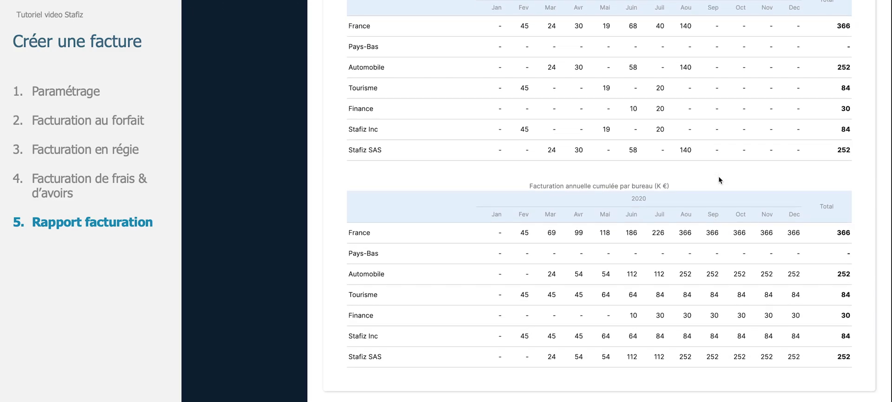
scroll(718, 181, "up", 4)
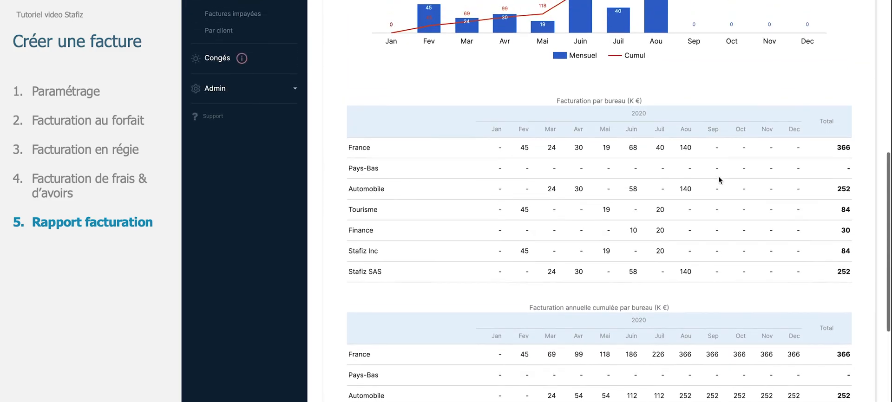
scroll(718, 177, "up", 11)
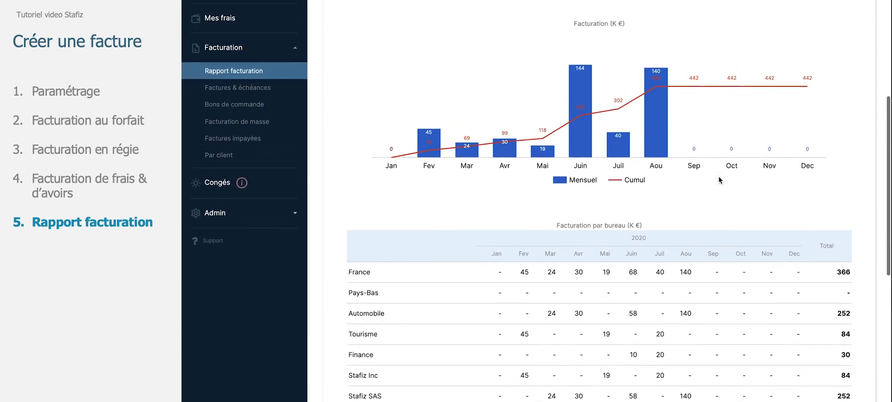
scroll(718, 176, "down", 1)
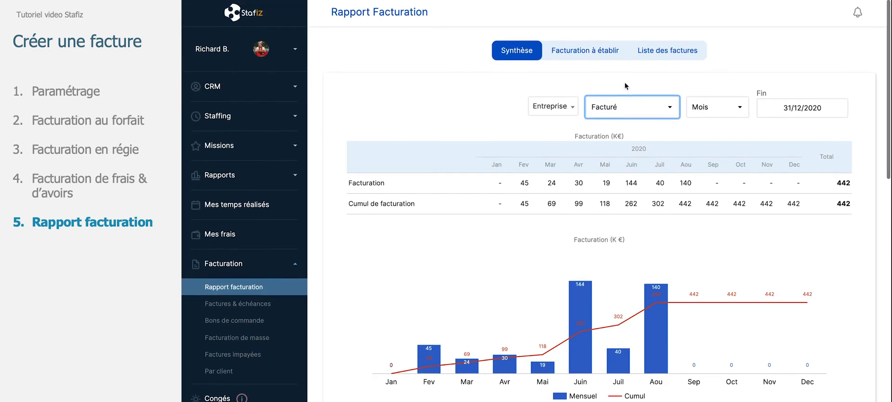
View the invoices-to-issue list (Facturation à établir) and then the list of invoices
left_click(610, 50)
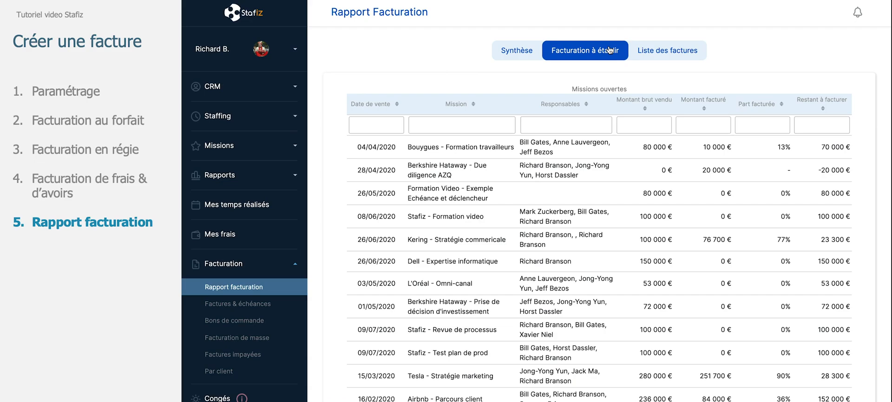
left_click(644, 53)
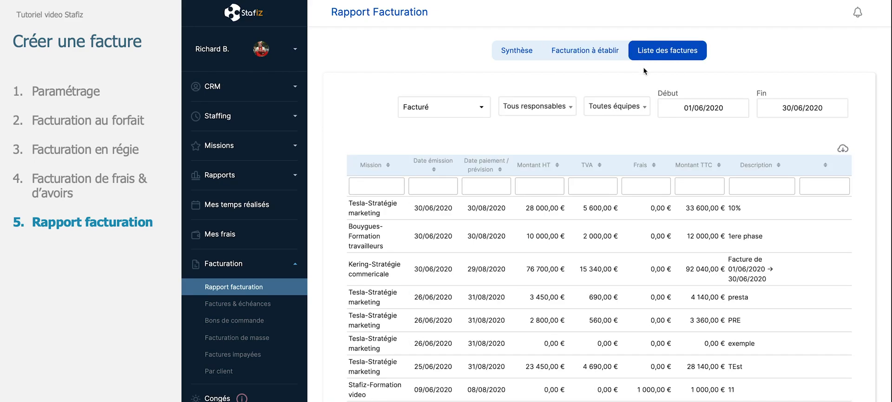